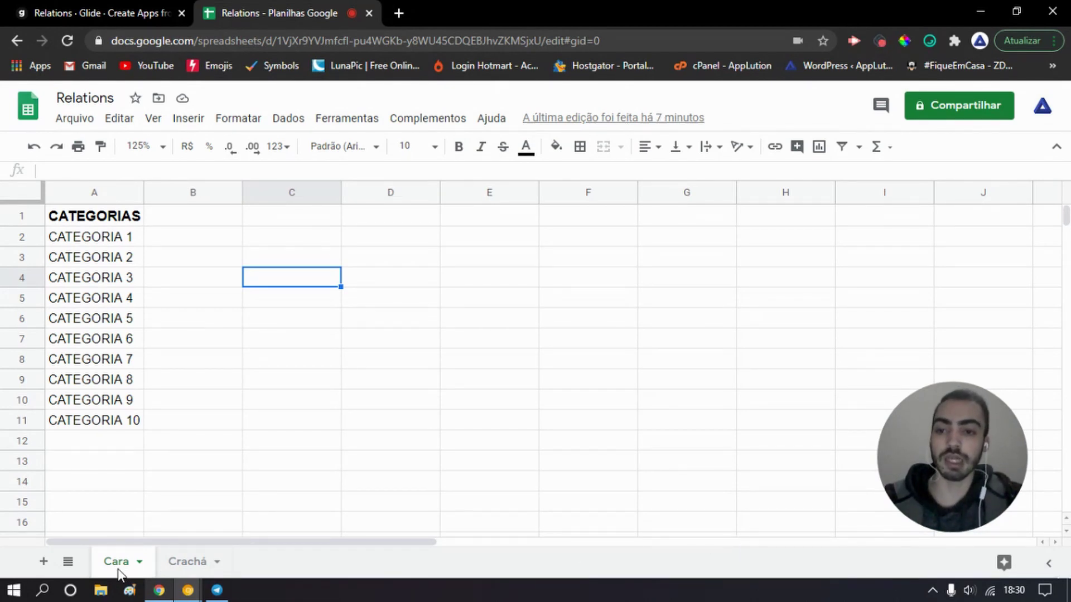
# Examine the category and product lists in the Cara and Crachá sheets and the CATEGORIA 1 detail screen in the Glide preview.
pyautogui.click(184, 563)
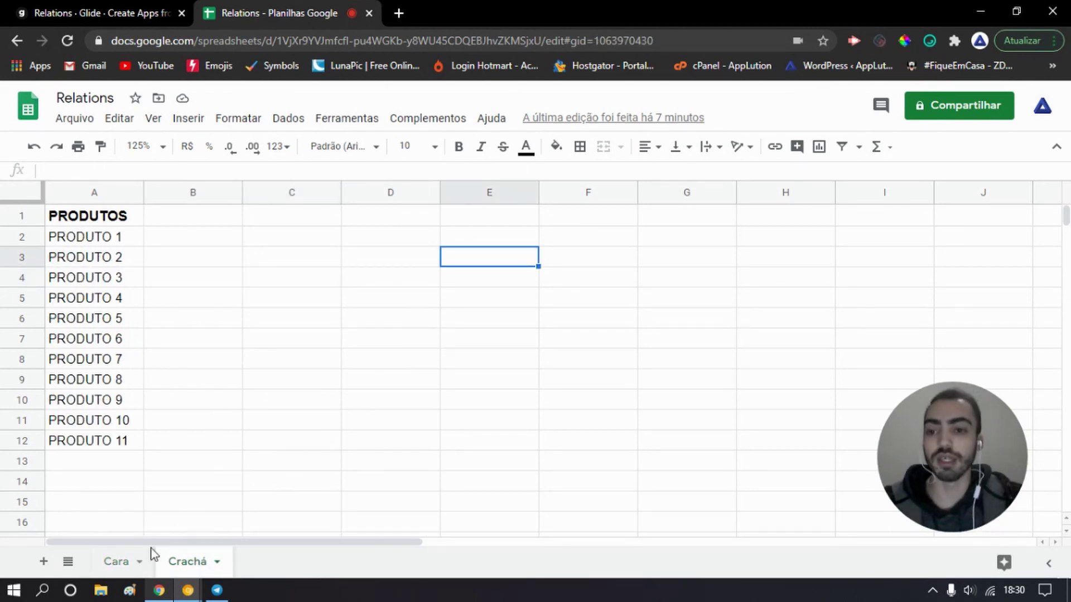
pyautogui.click(137, 562)
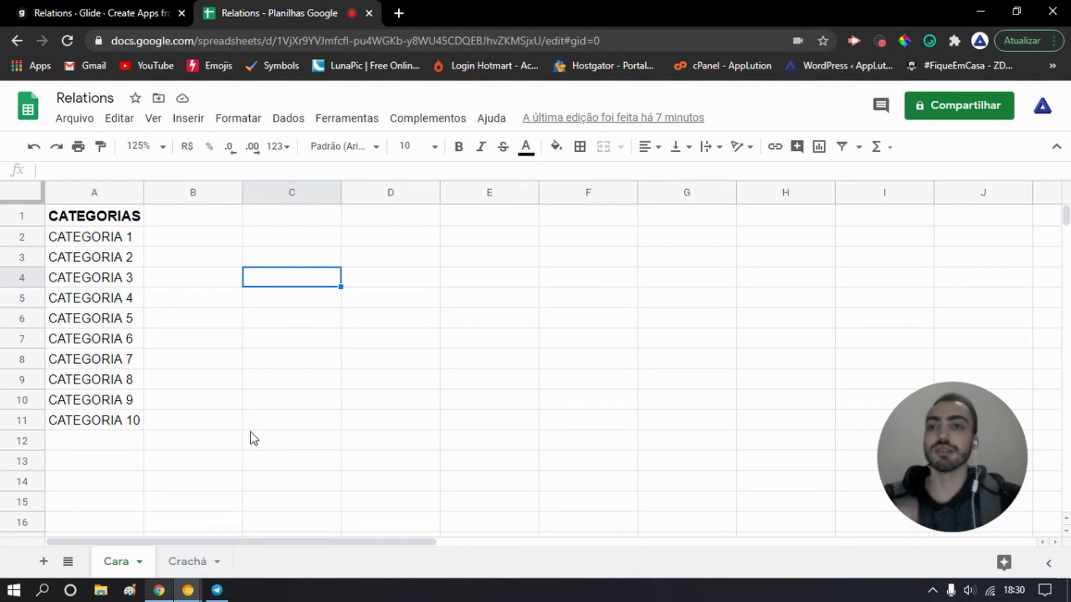
pyautogui.hotkey('ctrl', 'Tab')
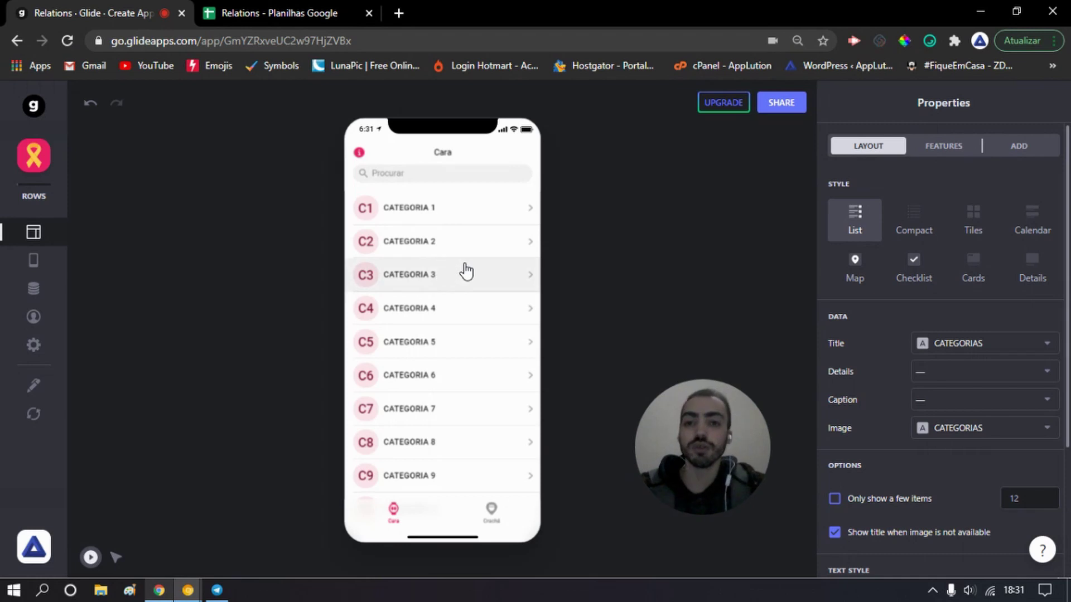
pyautogui.click(430, 213)
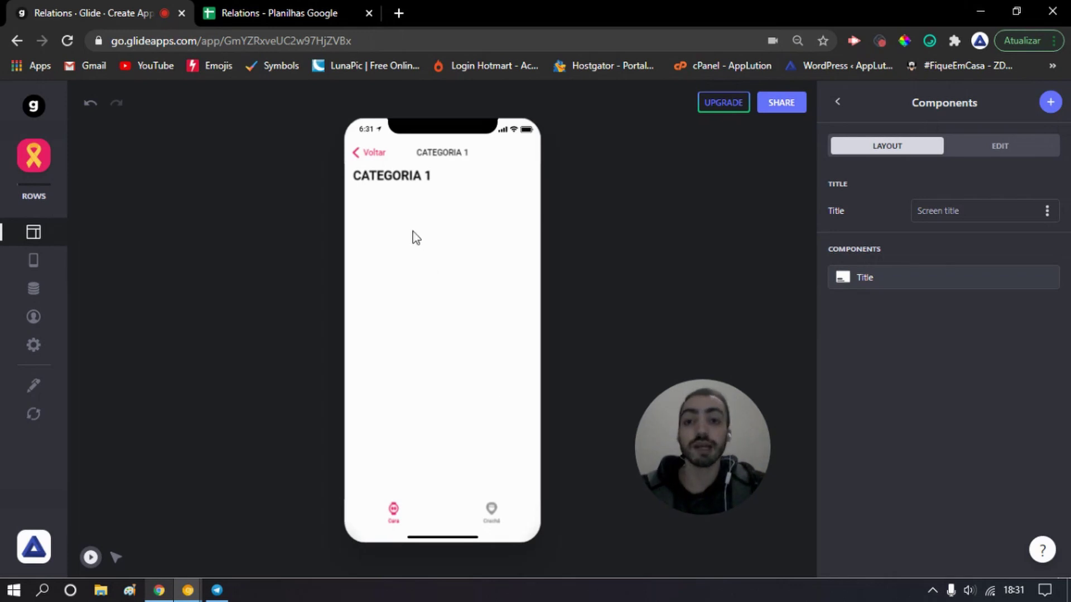
pyautogui.click(366, 153)
pyautogui.hotkey('ctrl', 'Tab')
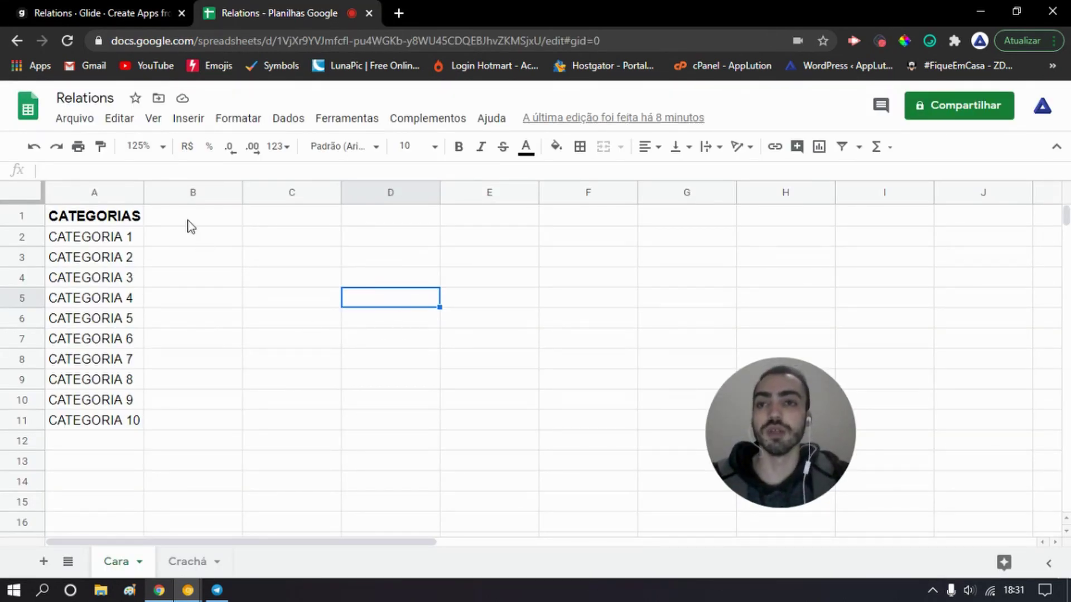
# Insert a new column after PRODUTOS in the Crachá sheet and enter CATAGOTRIAS as its header.
pyautogui.click(188, 562)
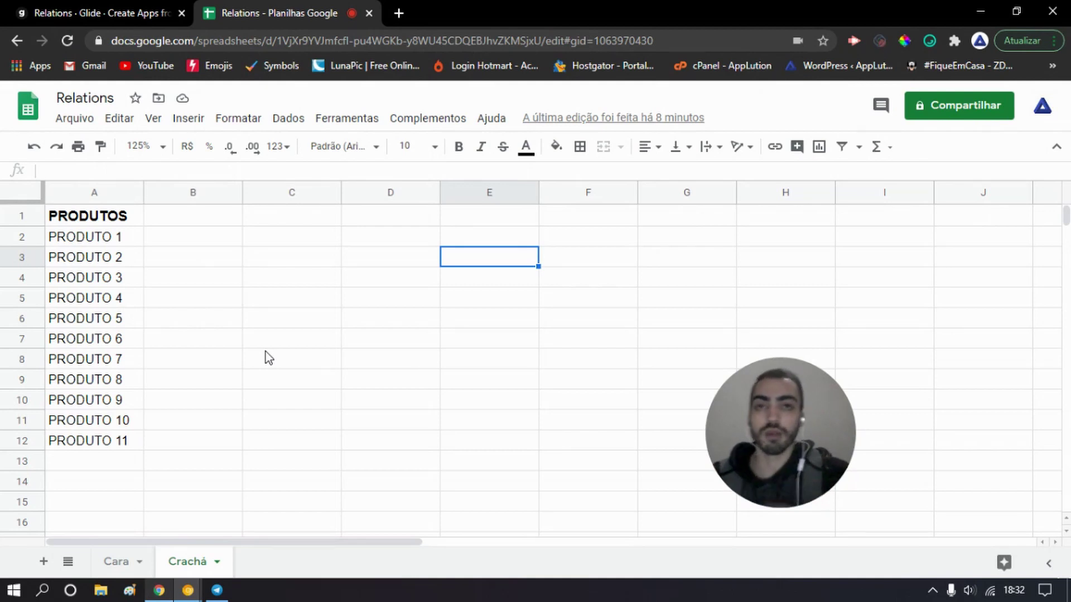
pyautogui.rightClick(106, 195)
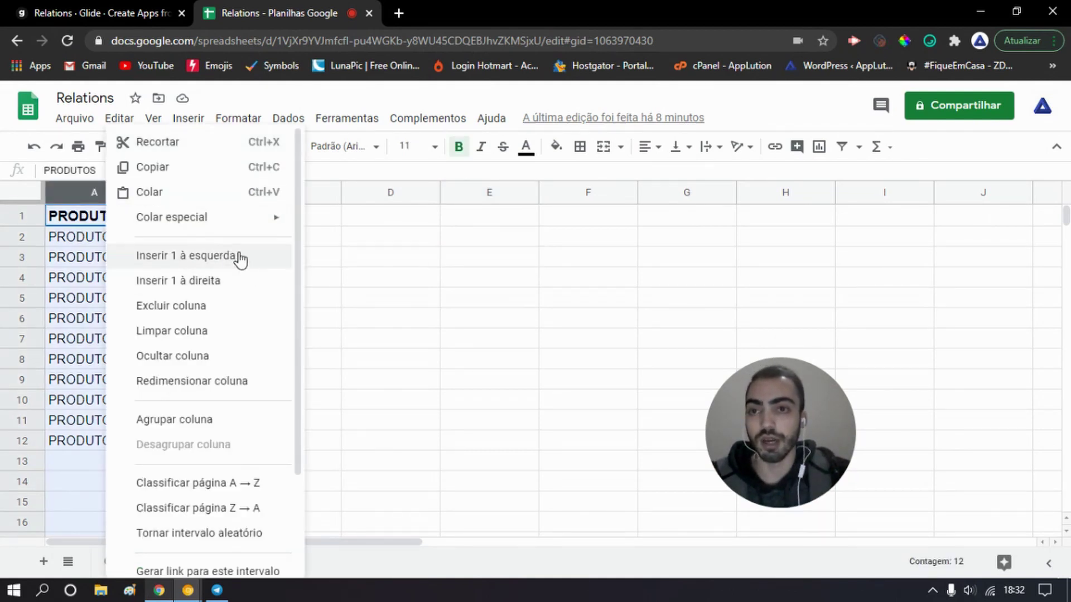
pyautogui.click(236, 282)
pyautogui.click(216, 221)
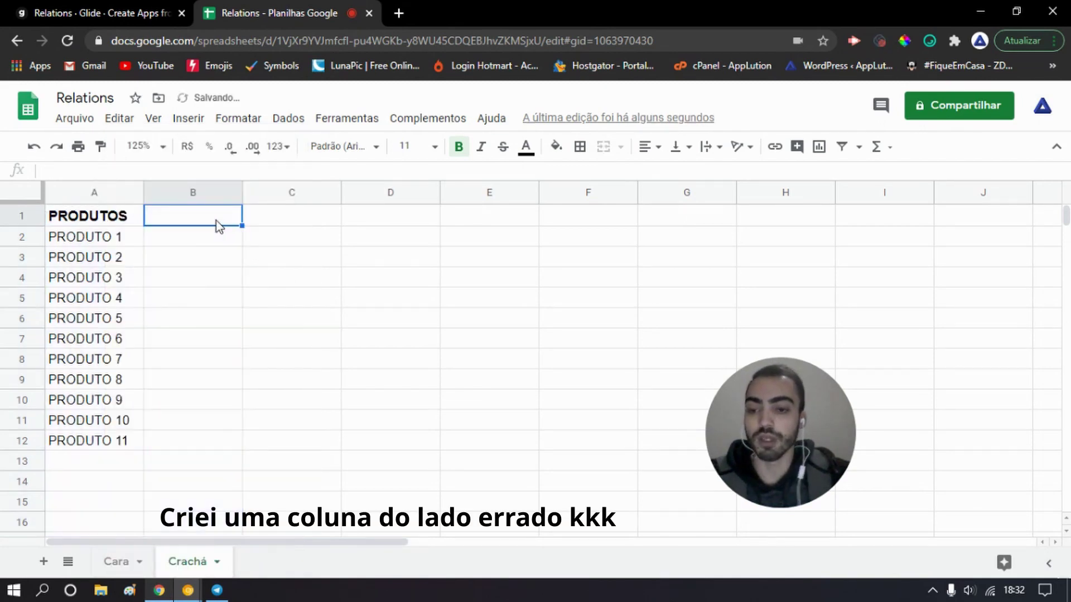
pyautogui.write('c')
pyautogui.press('BackSpace')
pyautogui.write('CATGOTRIAS')
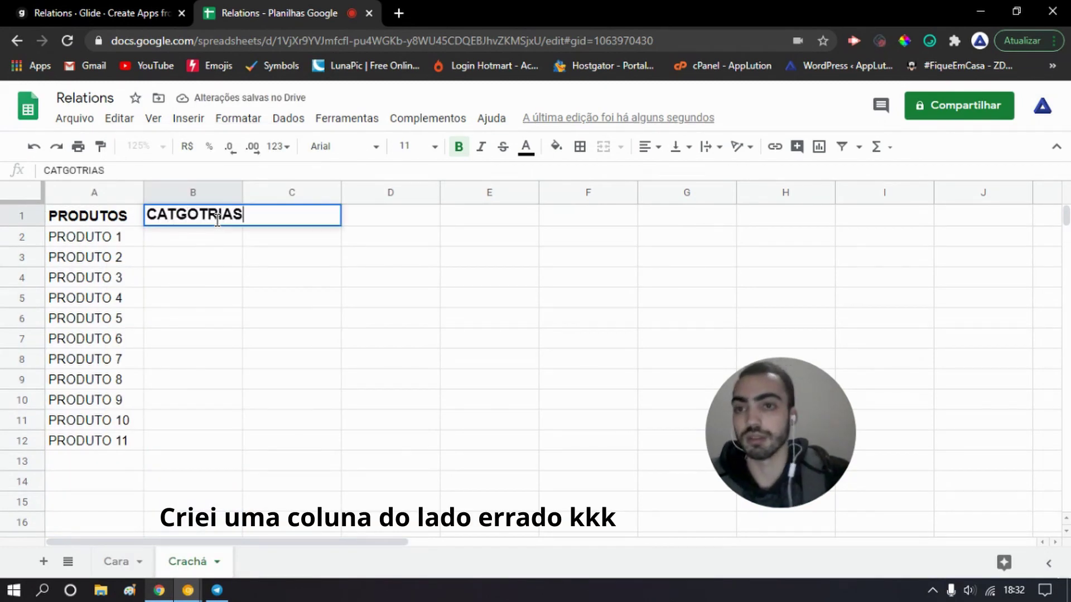
pyautogui.click(178, 215)
pyautogui.write('AGOTRIAS')
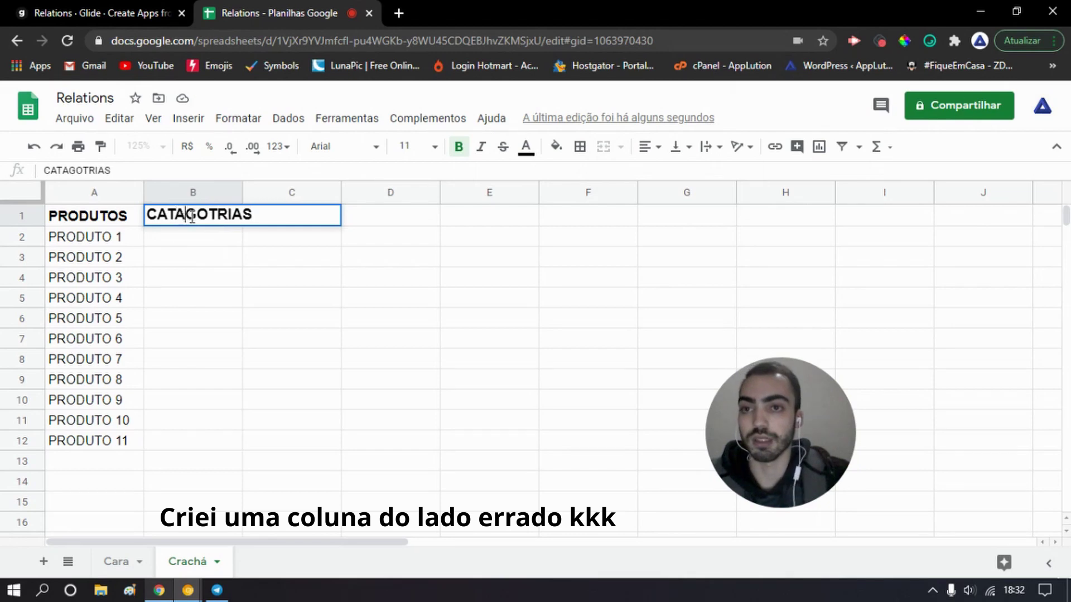
# Move the CATAGOTRIAS column ahead of the PRODUTOS column and widen it to fit its header.
pyautogui.click(192, 189)
pyautogui.moveTo(192, 187); pyautogui.dragTo(84, 188)
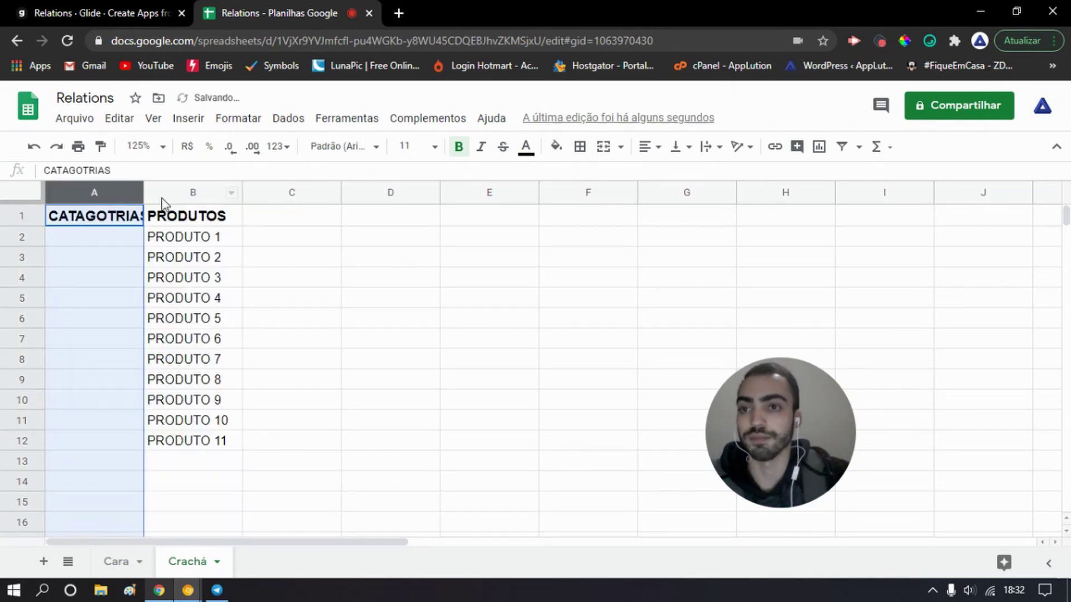
pyautogui.click(117, 239)
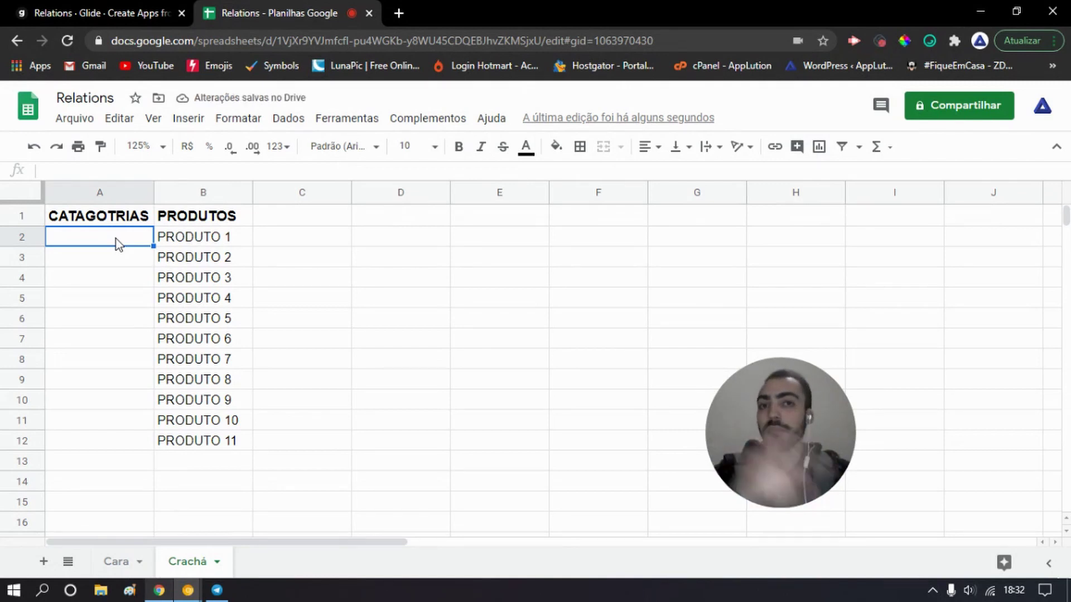
# Copy CATEGORIA 1 from the Cara sheet into cells A2:A7 of the Crachá sheet.
pyautogui.click(116, 561)
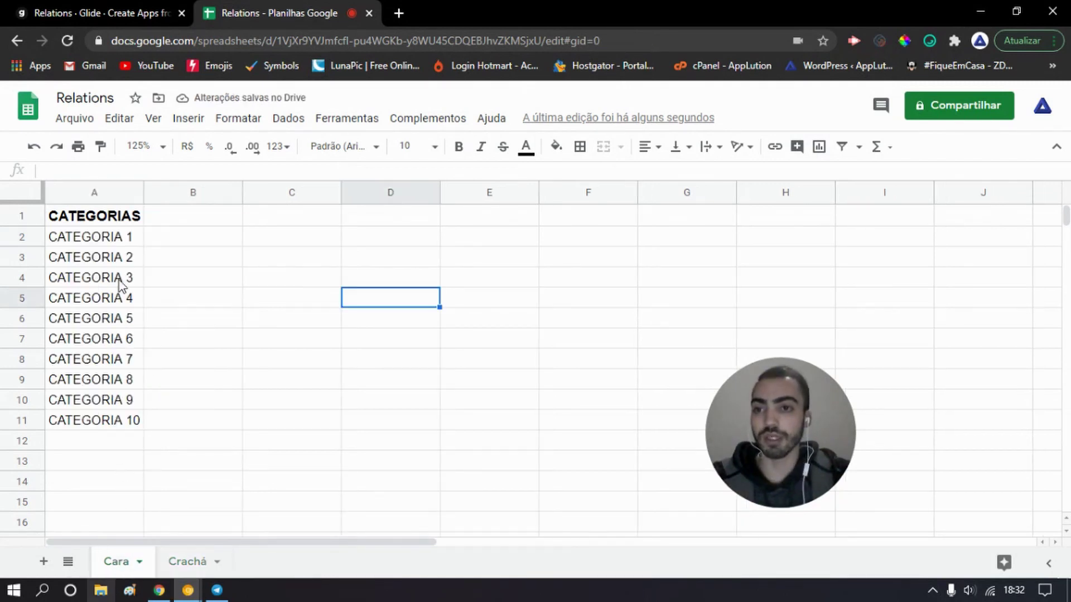
pyautogui.click(128, 245)
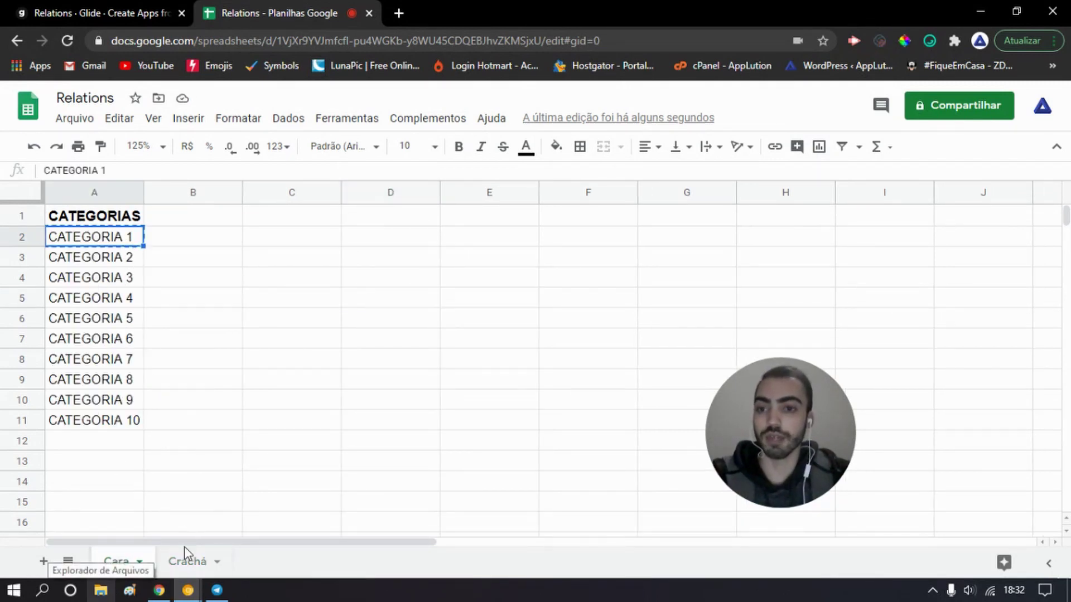
pyautogui.click(189, 560)
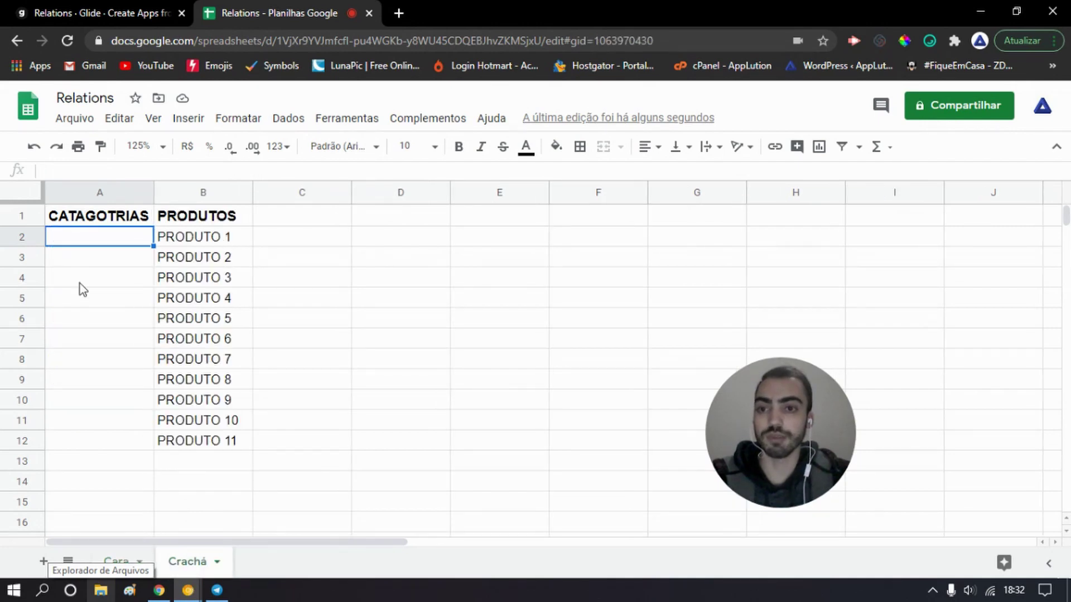
pyautogui.moveTo(91, 248); pyautogui.dragTo(95, 338)
pyautogui.hotkey('ctrl', 'v')
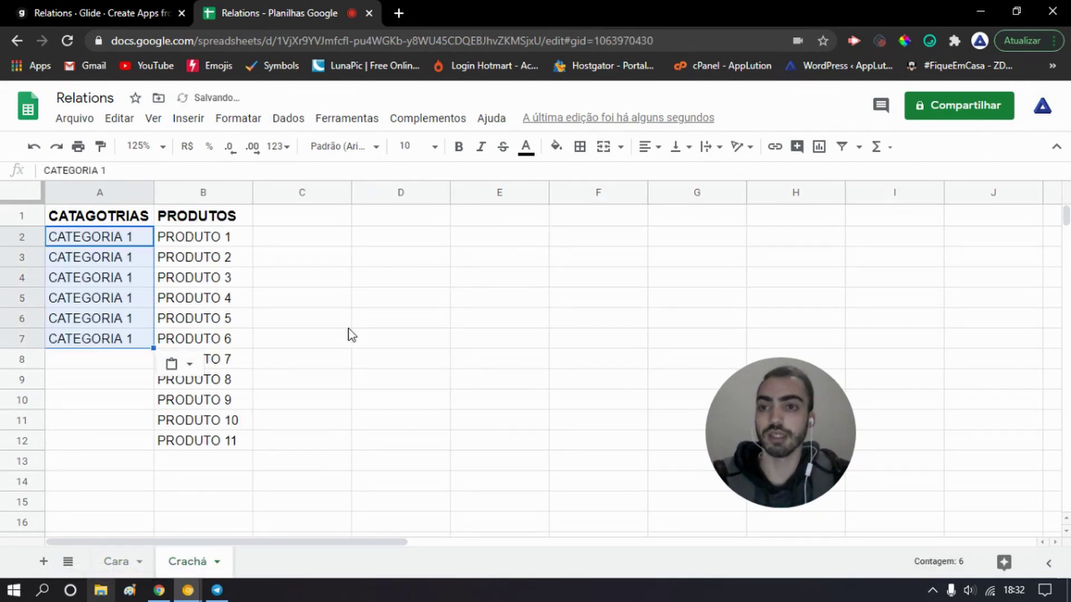
pyautogui.click(355, 325)
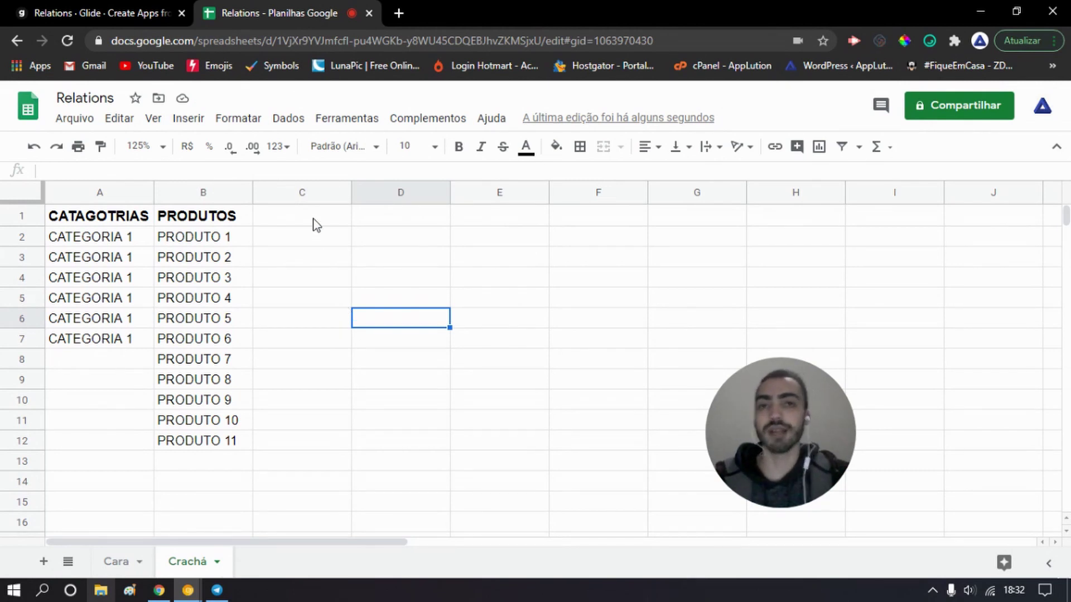
# Compare the CATEGORIA 1 entry in the Cara sheet with the matching product rows and empty header cells in the Crachá sheet.
pyautogui.click(117, 562)
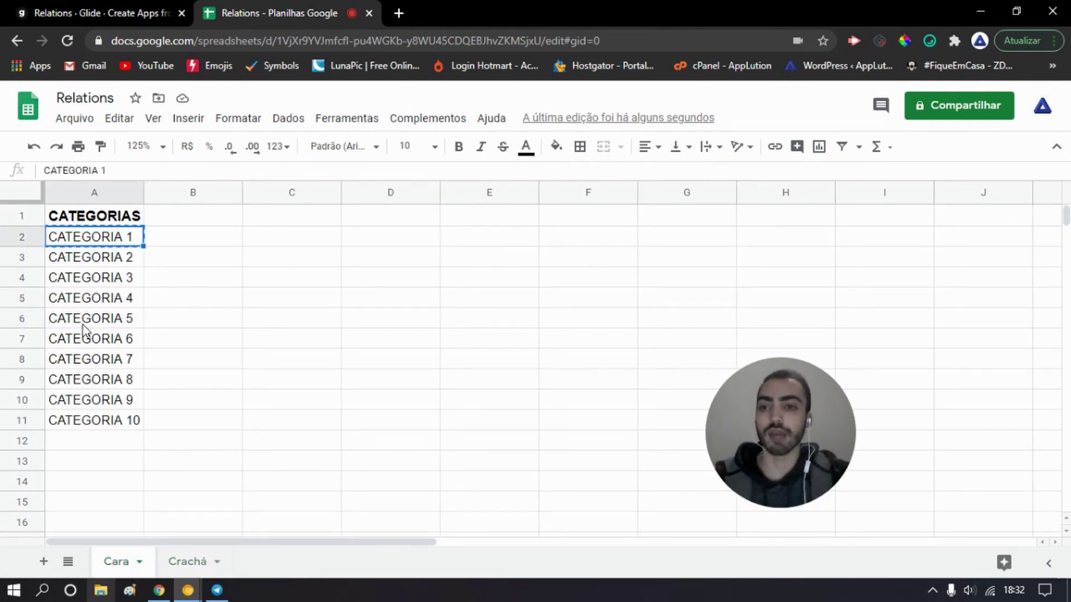
pyautogui.click(196, 284)
pyautogui.click(106, 234)
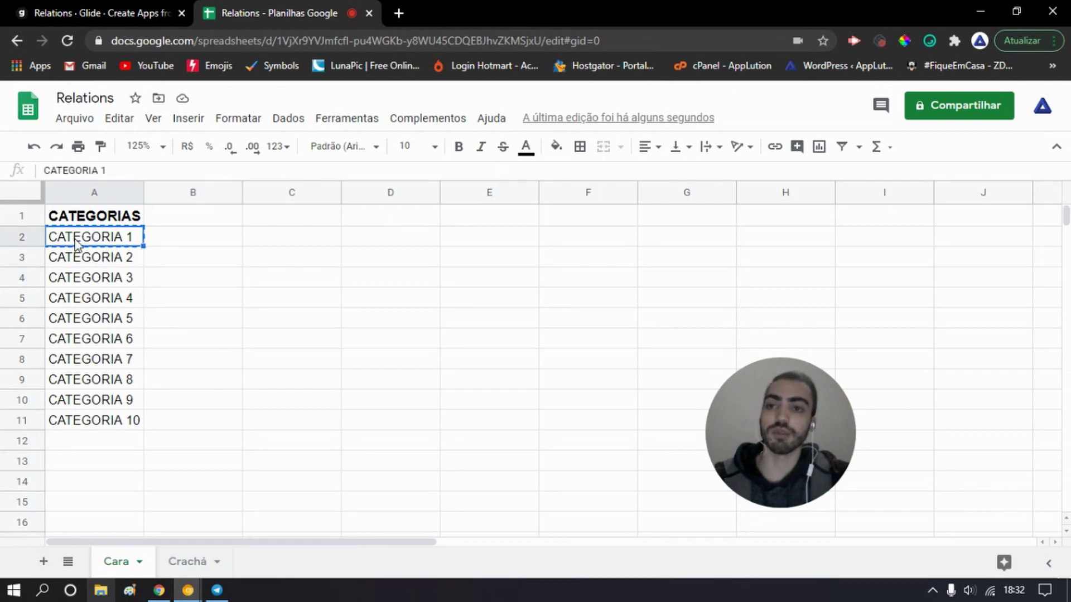
pyautogui.click(187, 562)
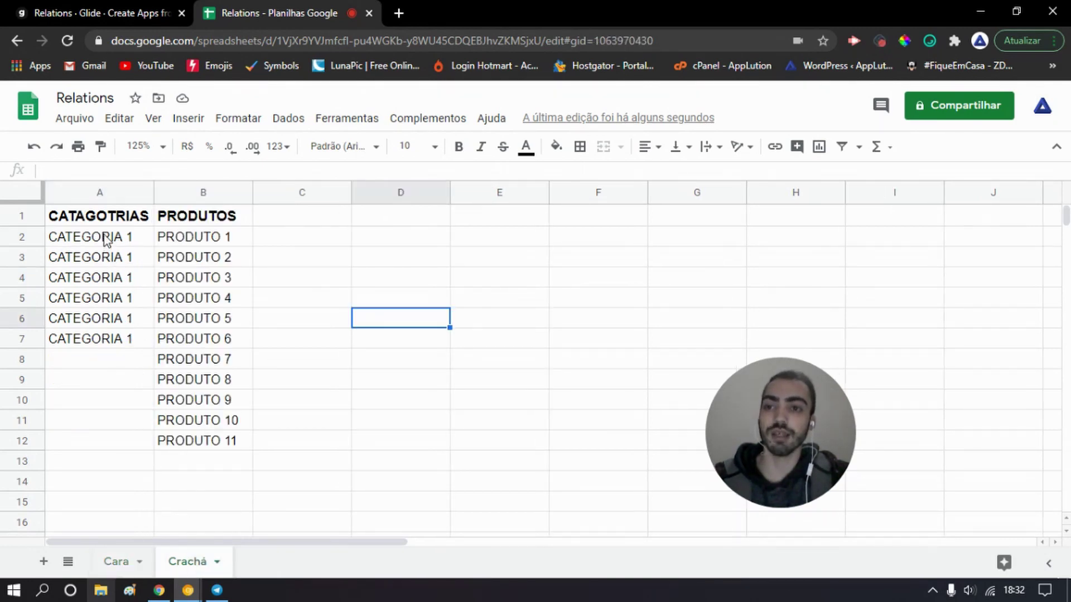
pyautogui.moveTo(108, 239); pyautogui.dragTo(640, 347)
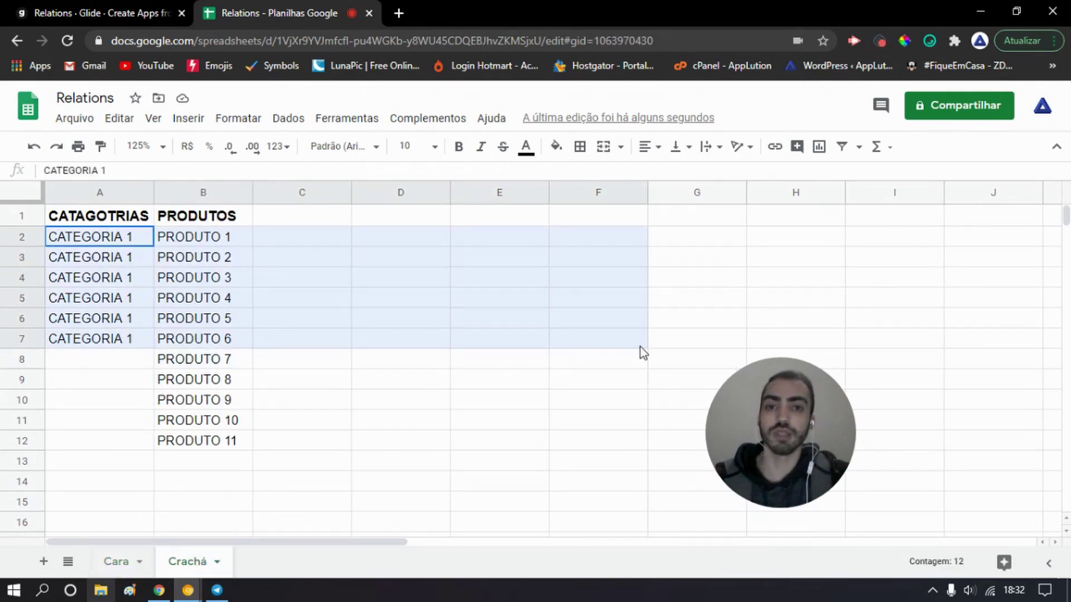
pyautogui.click(305, 221)
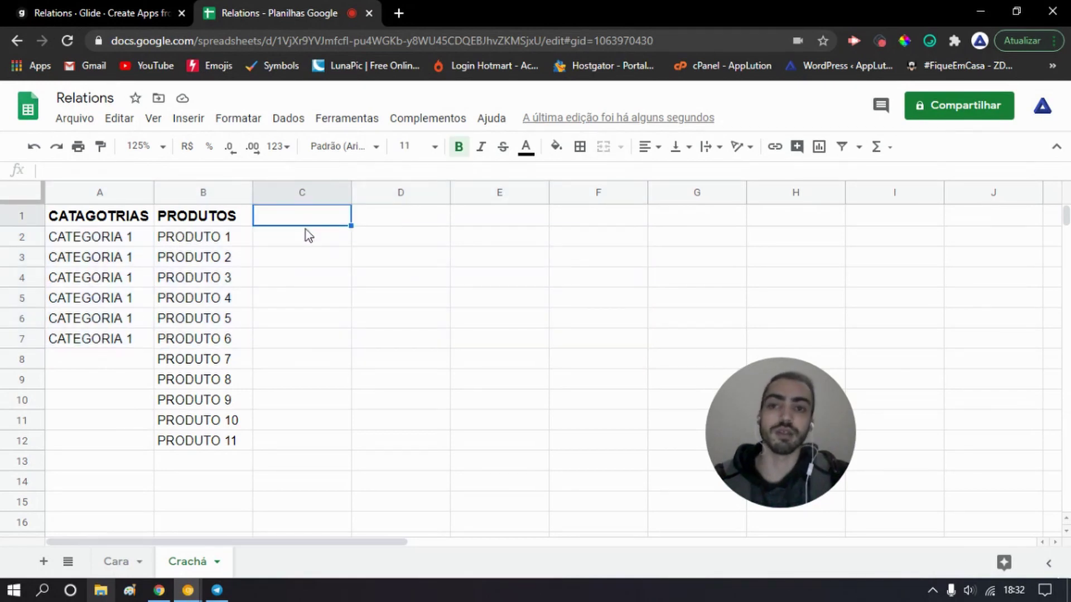
pyautogui.click(427, 222)
pyautogui.click(524, 220)
pyautogui.click(629, 216)
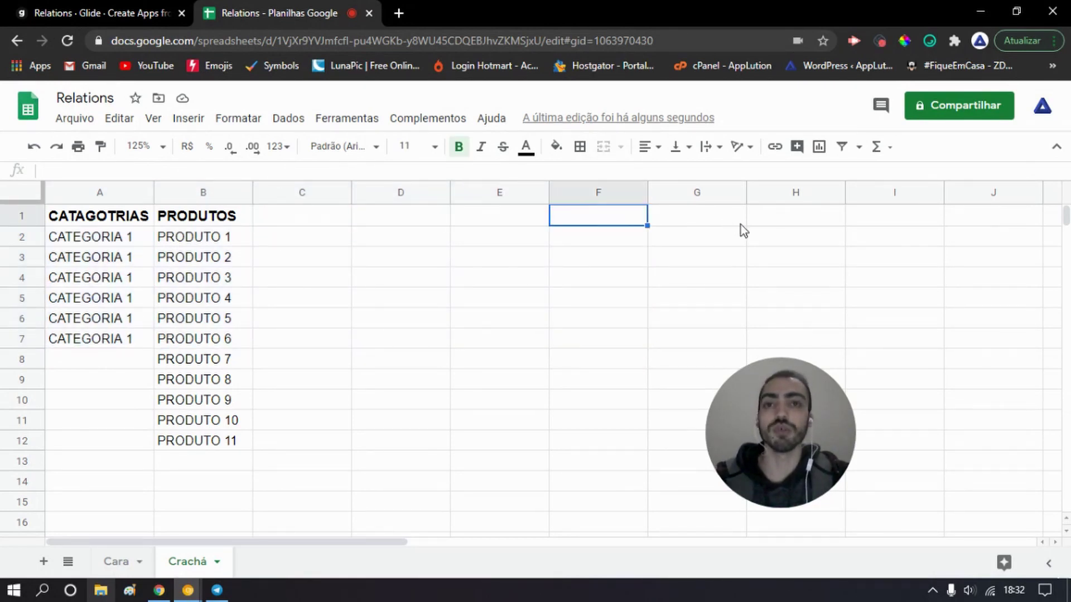
# Assign CATEGORIA 2 to the remaining products, PRODUTO 7 to PRODUTO 11, in cells A8:A12.
pyautogui.click(125, 342)
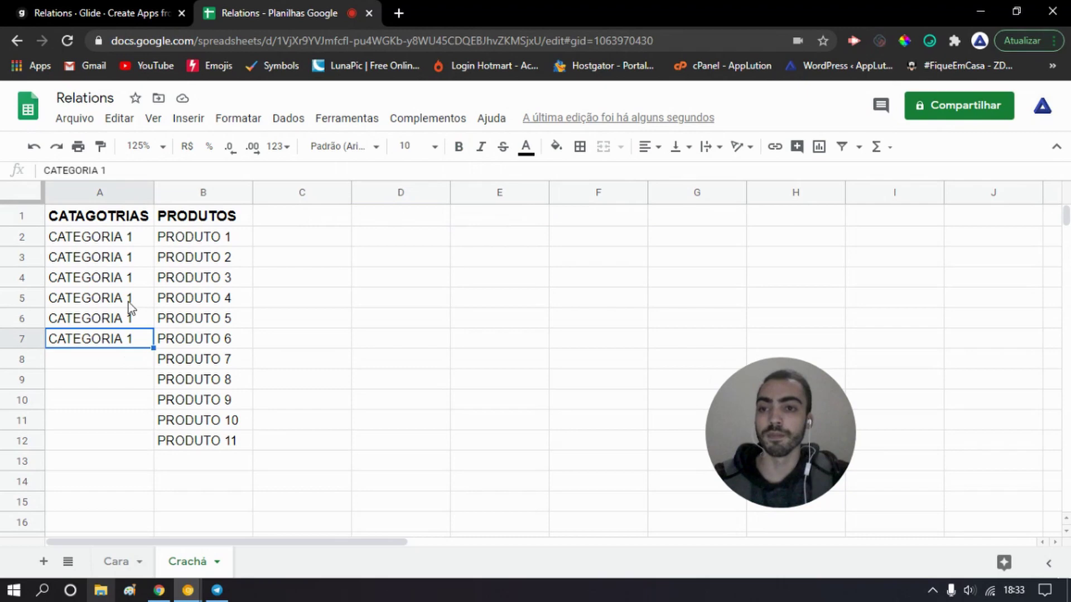
pyautogui.click(115, 363)
pyautogui.moveTo(118, 368); pyautogui.dragTo(119, 407)
pyautogui.click(136, 344)
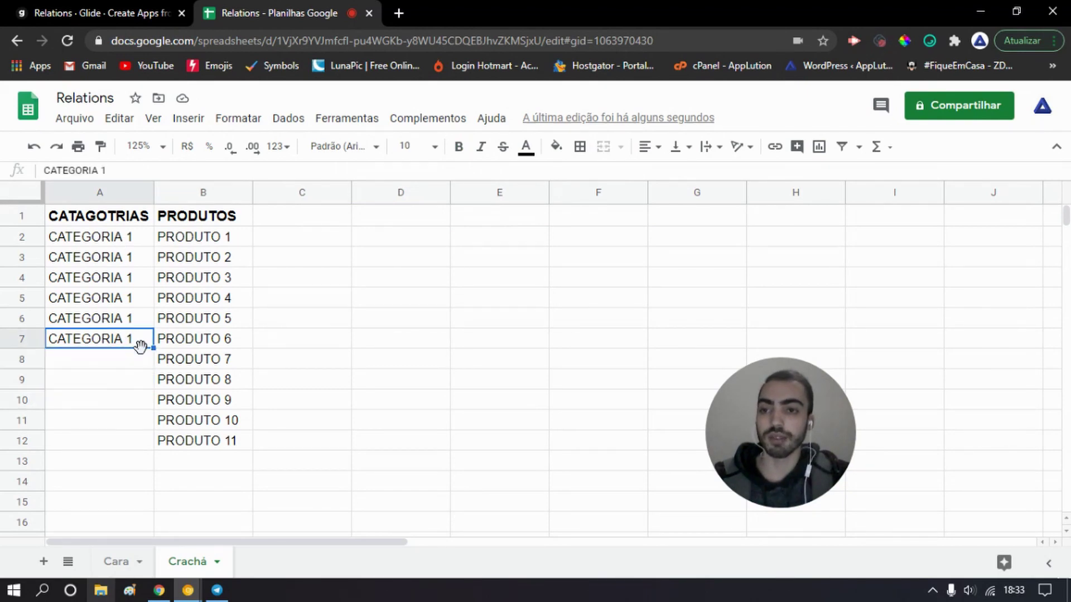
pyautogui.moveTo(150, 344); pyautogui.dragTo(119, 445)
pyautogui.click(99, 366)
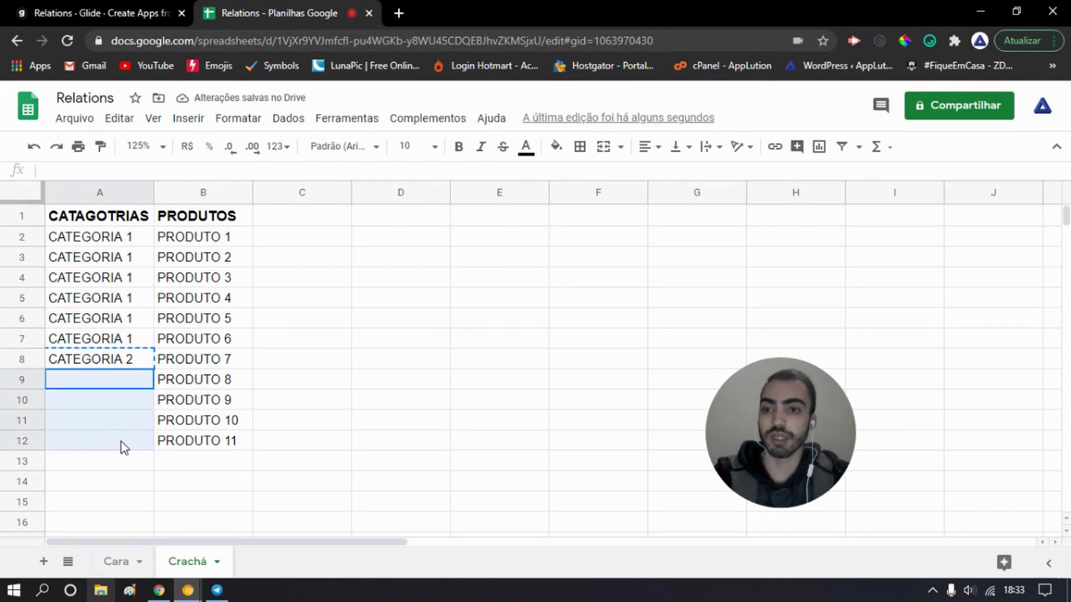
pyautogui.write('CATEGORIA 2 CATEGORIA 2 CATEGORIA 2 CATEGORIA 2')
pyautogui.click(360, 392)
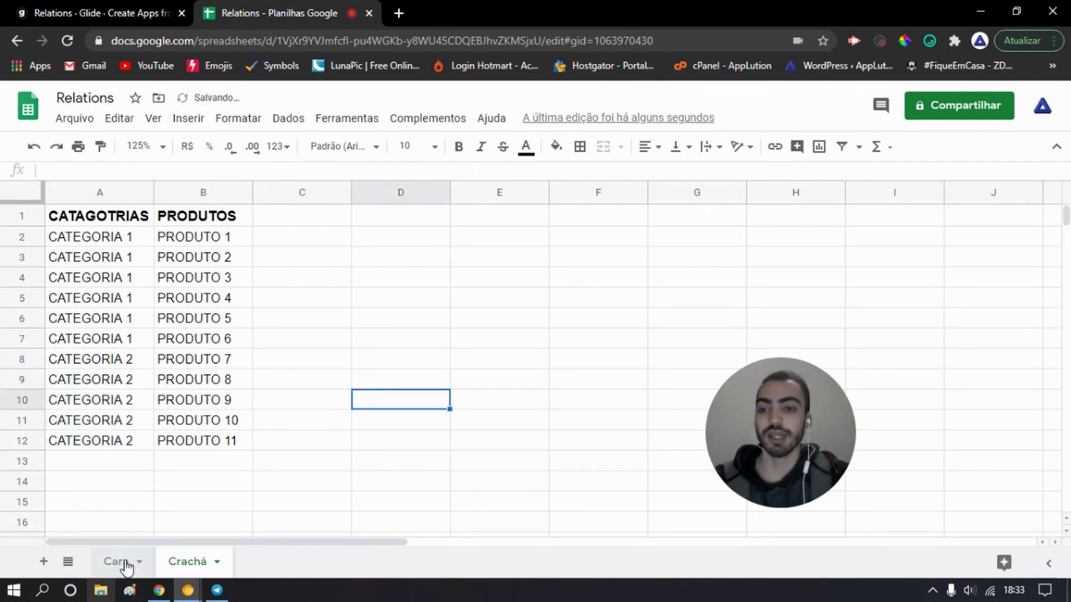
# Rewrite the category of PRODUTO 11 in cell A12 as "Categoria 2" and undo that edit.
pyautogui.click(108, 446)
pyautogui.doubleClick(121, 440)
pyautogui.moveTo(121, 440); pyautogui.dragTo(57, 443)
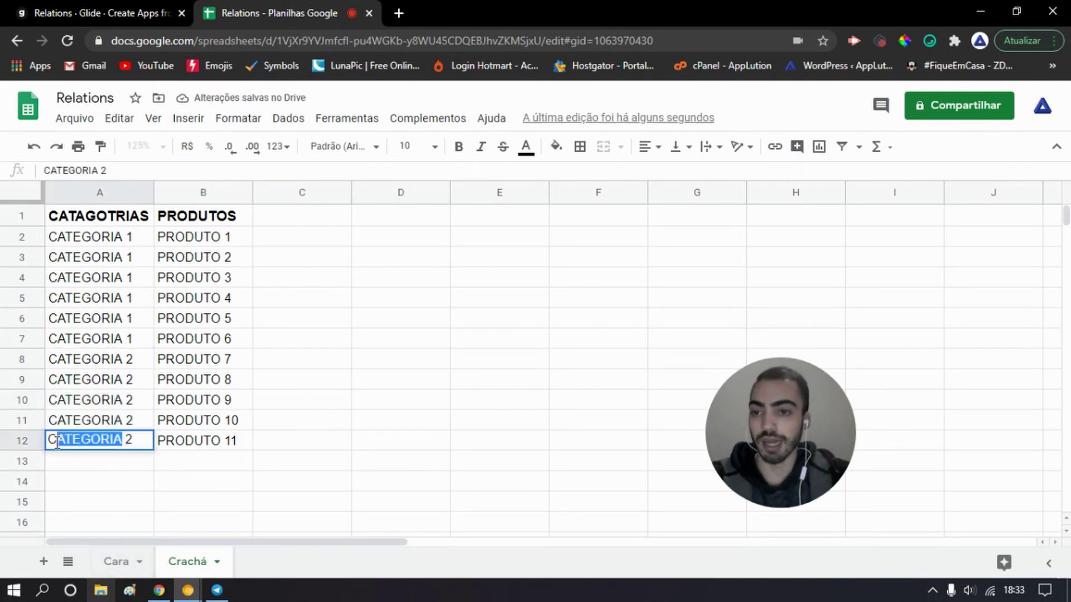
pyautogui.write('ategorua')
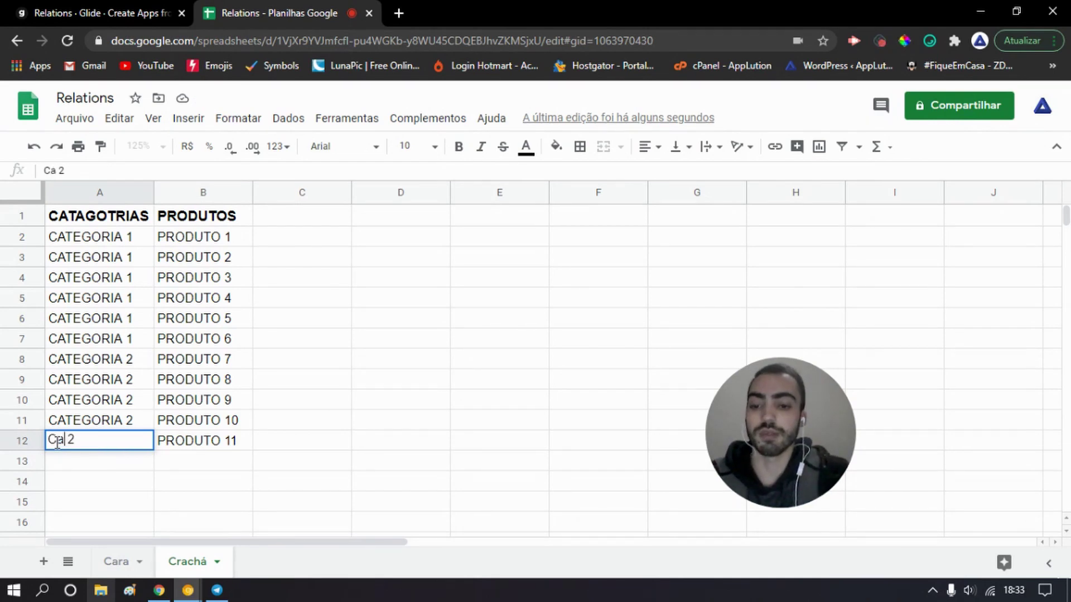
pyautogui.press('BackSpace')
pyautogui.press('BackSpace')
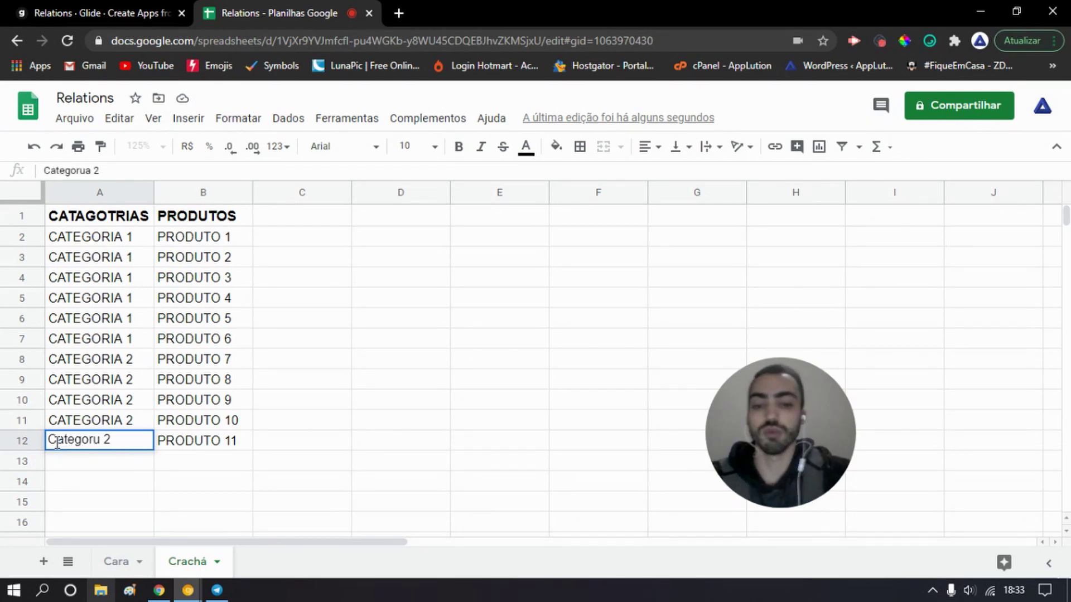
pyautogui.write('ia')
pyautogui.click(397, 449)
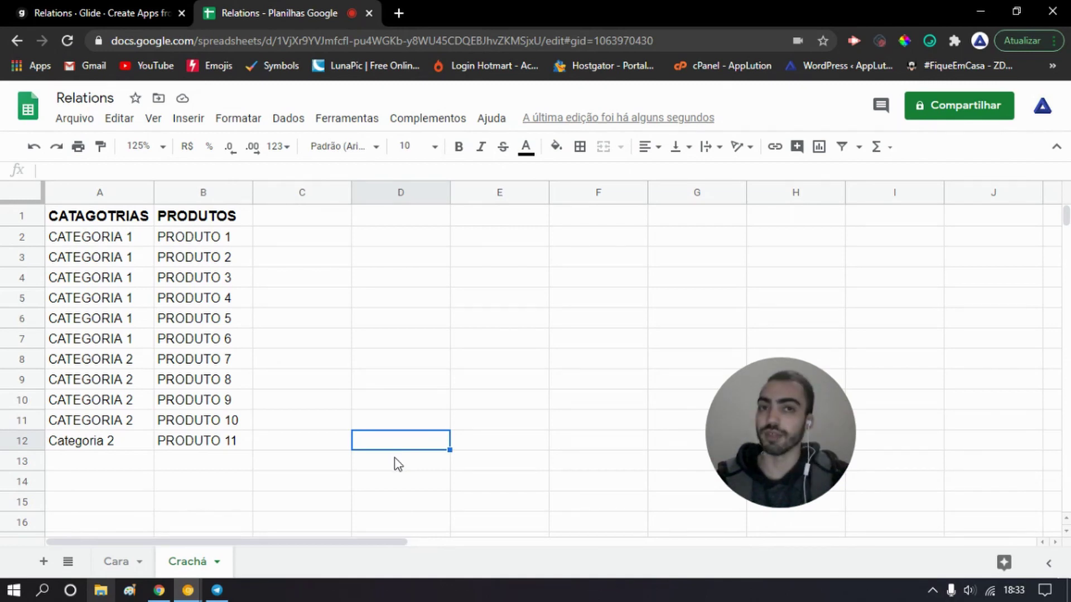
pyautogui.click(396, 462)
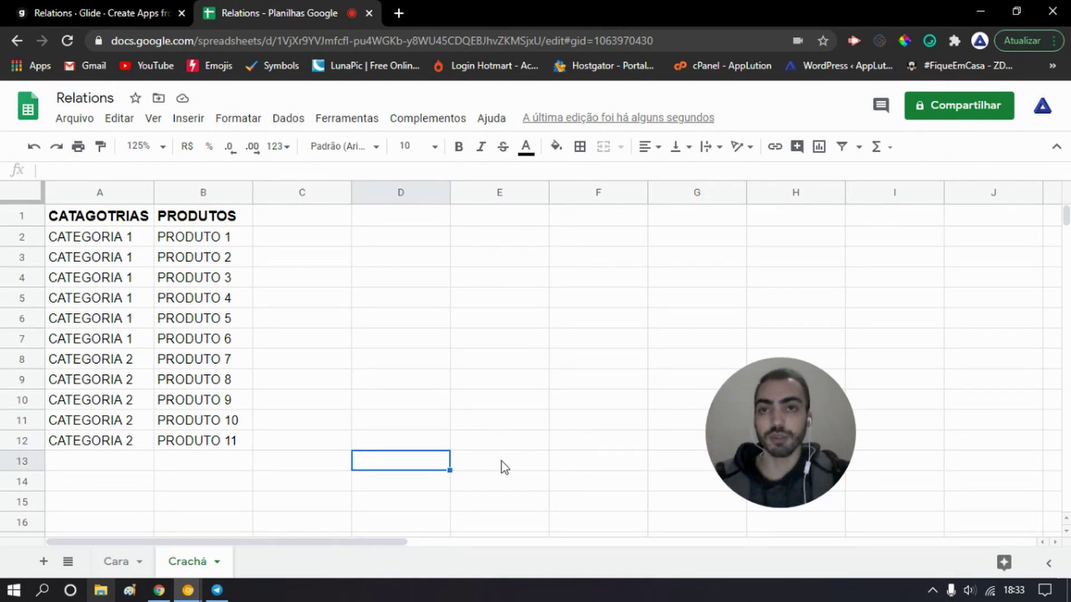
# Switch to Glide, reload the app's spreadsheet data and open CATEGORIA 1 in the app preview.
pyautogui.click(93, 18)
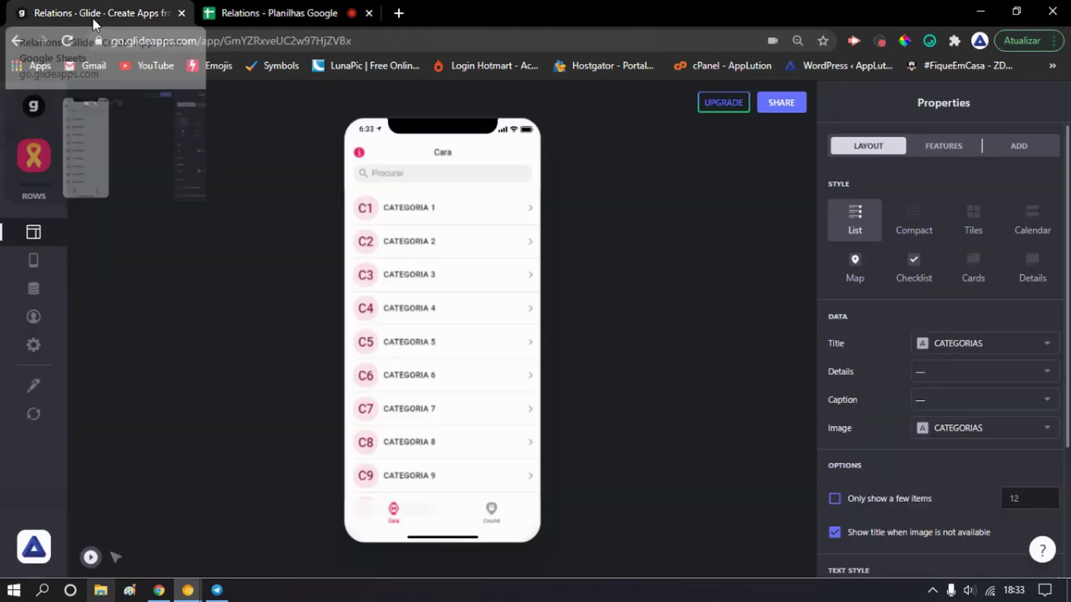
pyautogui.click(36, 414)
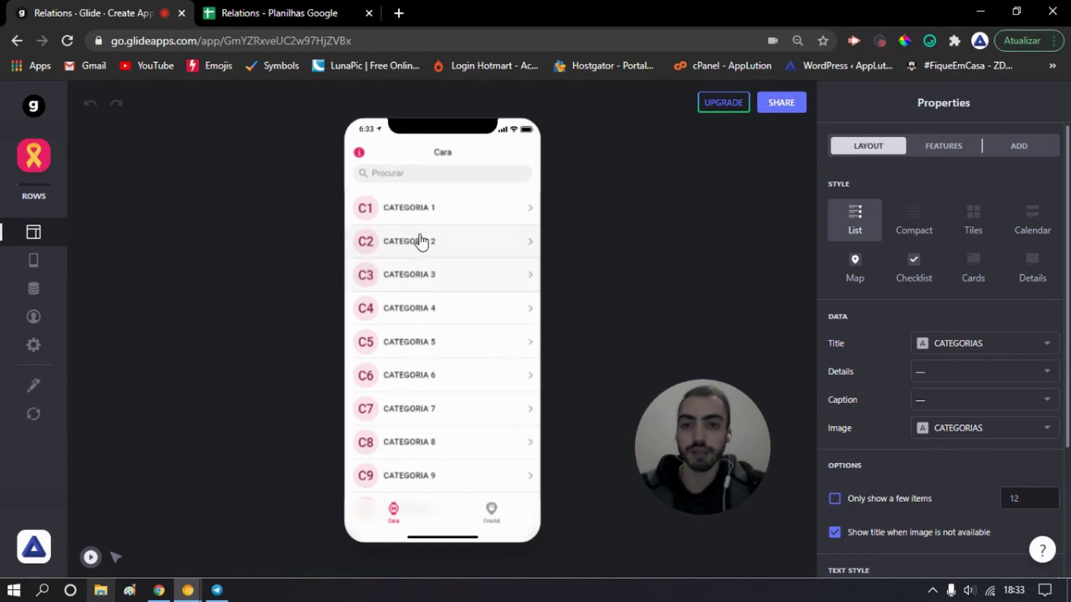
pyautogui.click(423, 215)
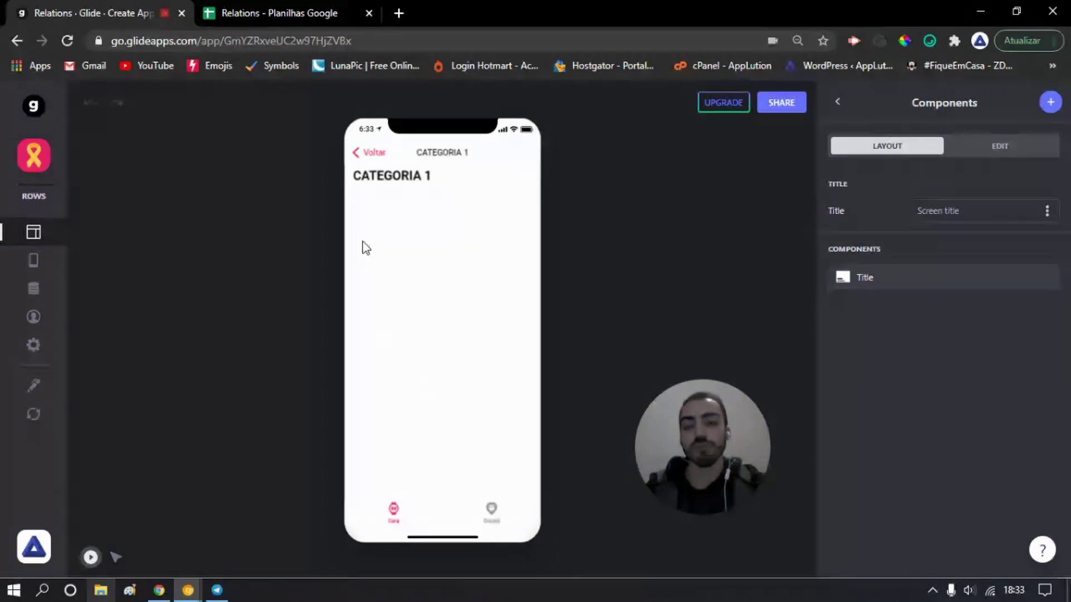
# Go back to the Cara category list and switch the tab's layout style to Details.
pyautogui.click(369, 155)
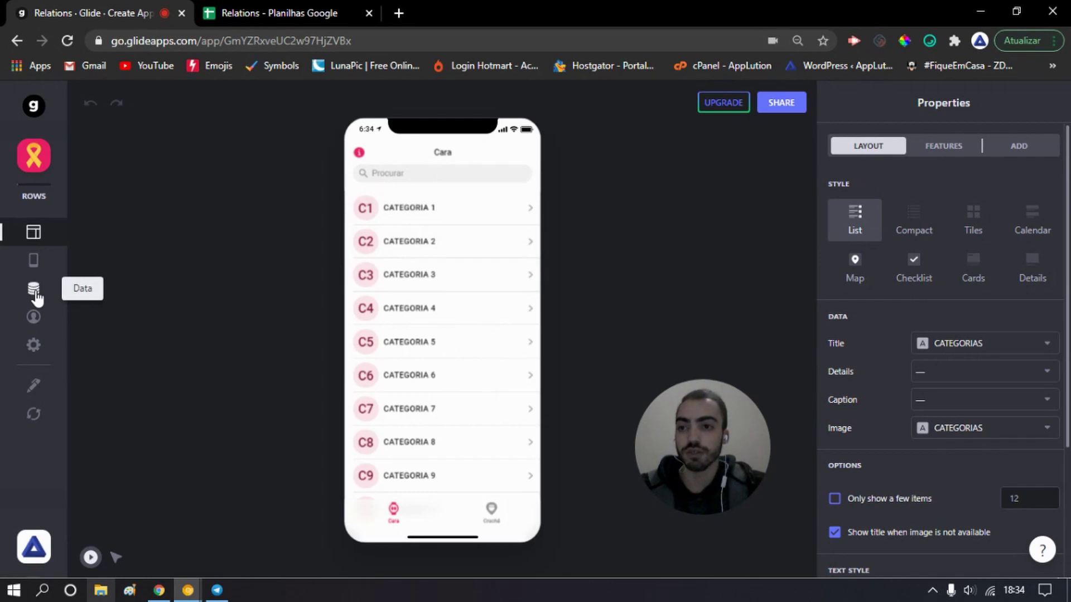
pyautogui.click(1033, 279)
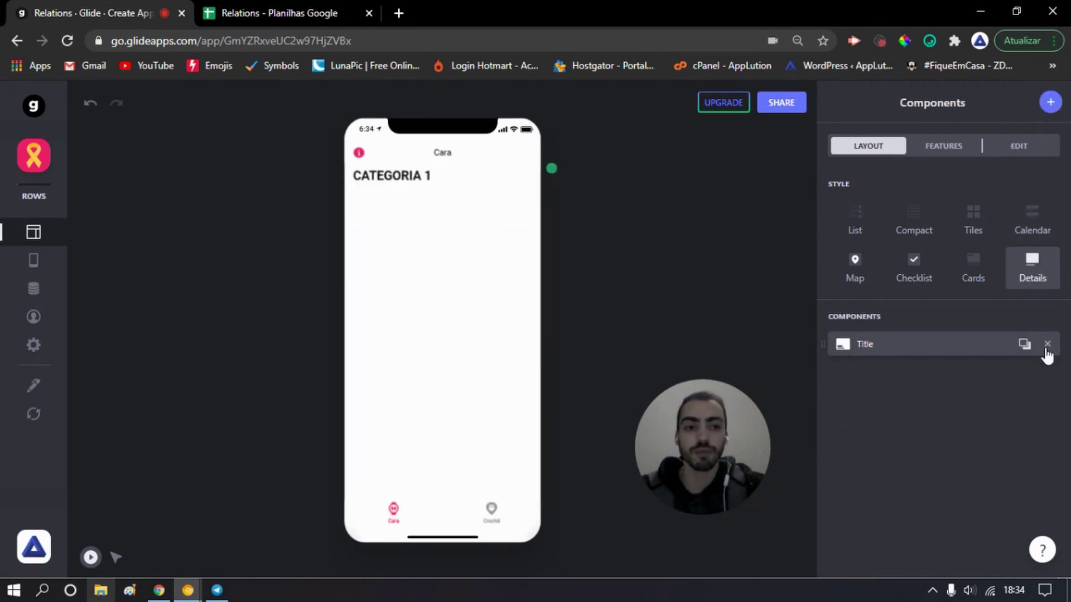
pyautogui.click(1046, 344)
pyautogui.click(1020, 294)
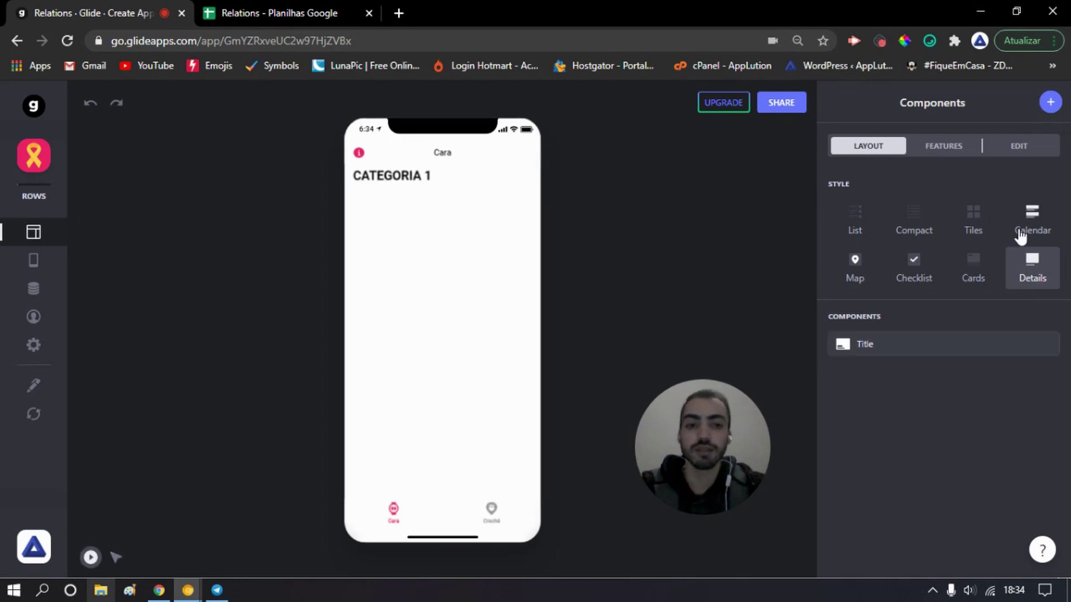
# Find the Inline List component and add it to the Cara screen with the Cara sheet as its source.
pyautogui.click(1050, 103)
pyautogui.write('in')
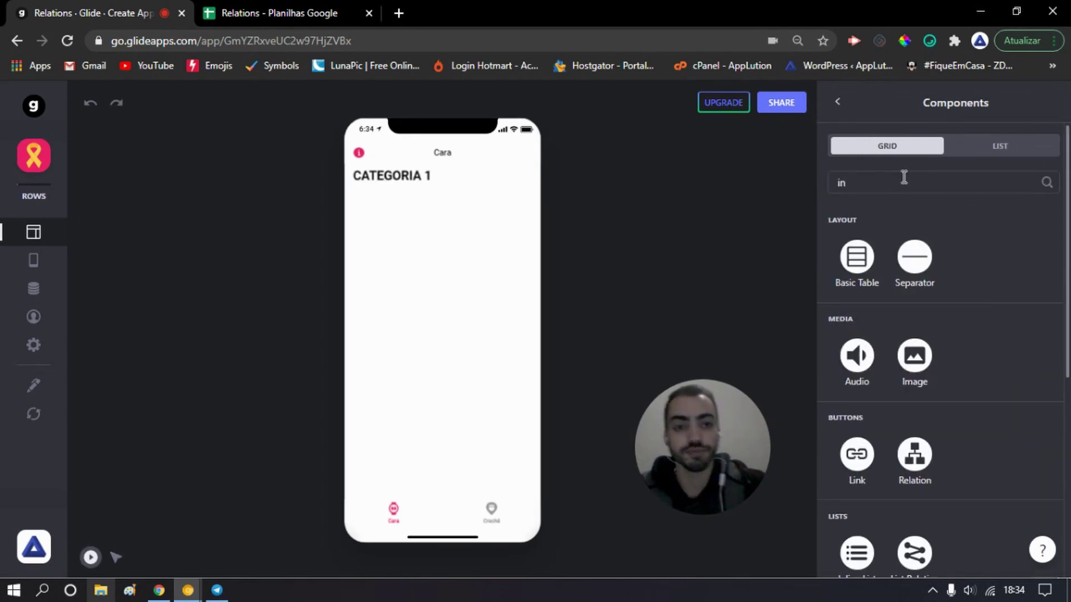
pyautogui.scroll(-3, 896, 299)
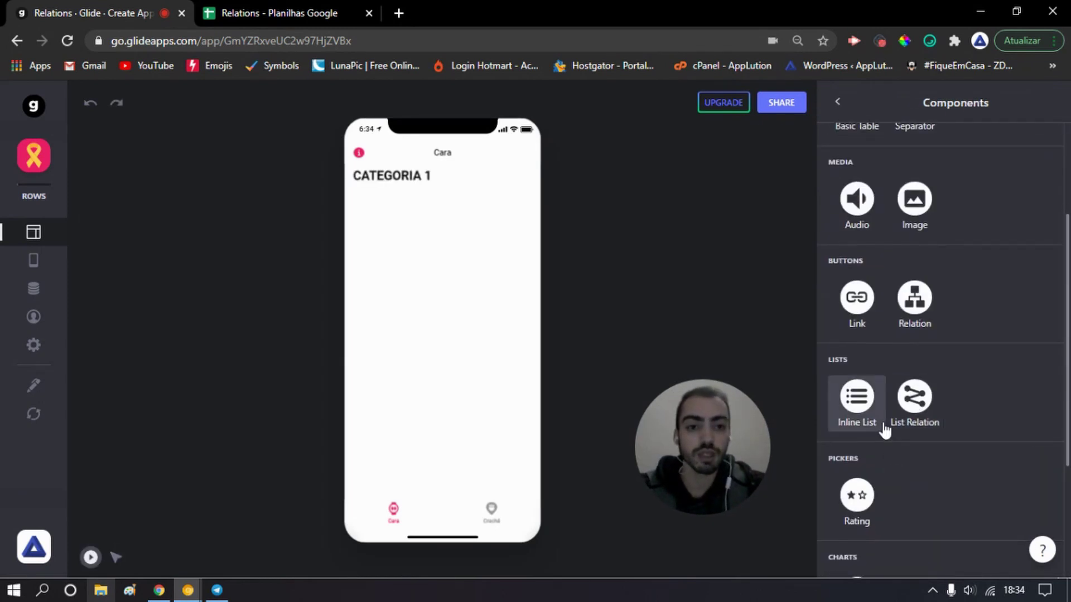
pyautogui.click(878, 424)
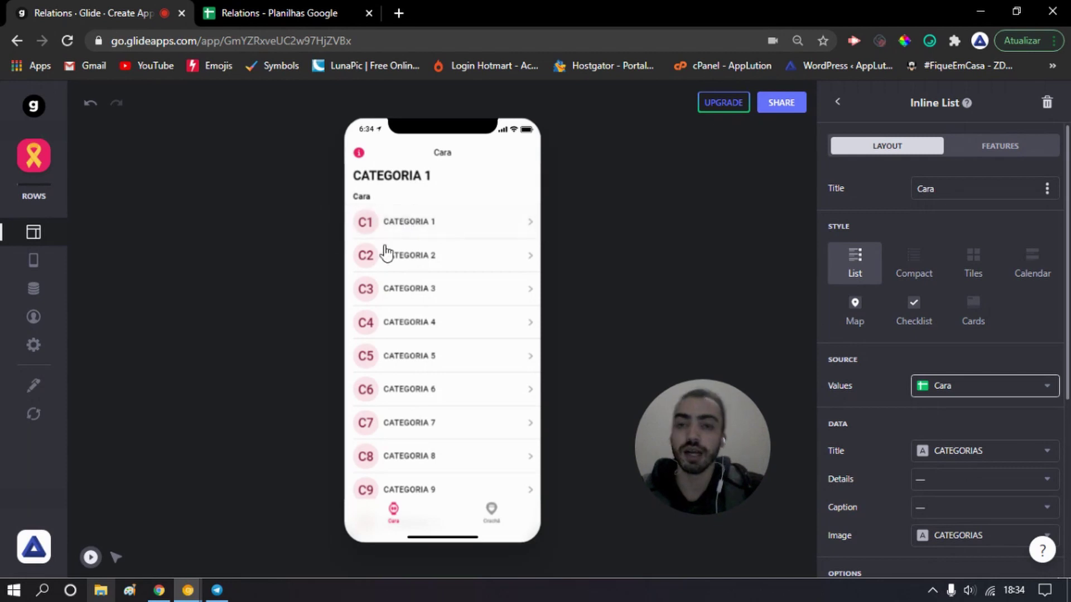
# Open the CATEGORIA 1 details screen from the inline list in the app preview.
pyautogui.click(35, 289)
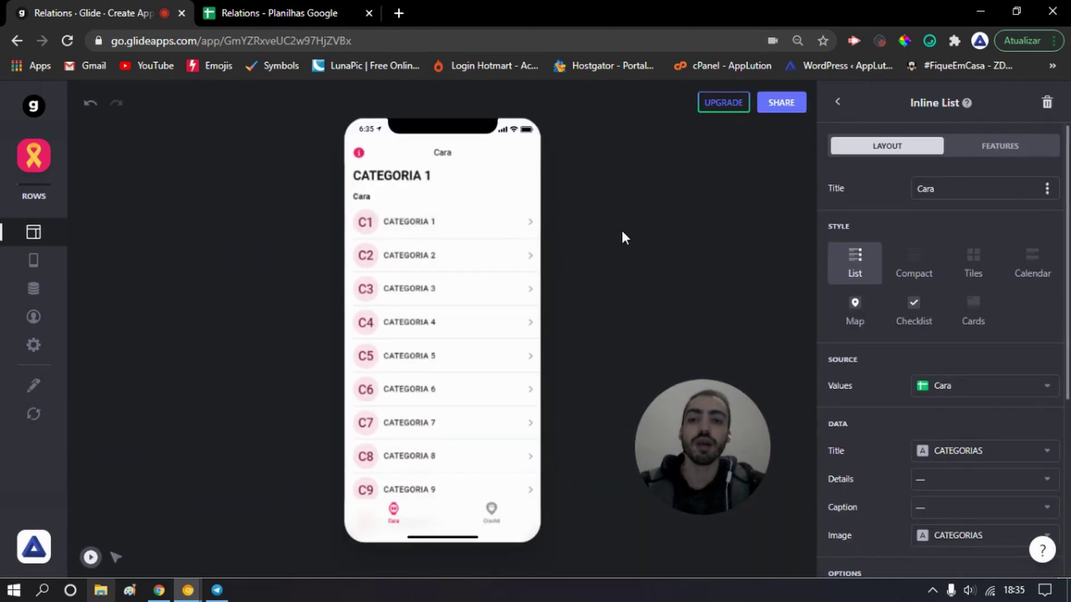
pyautogui.click(530, 233)
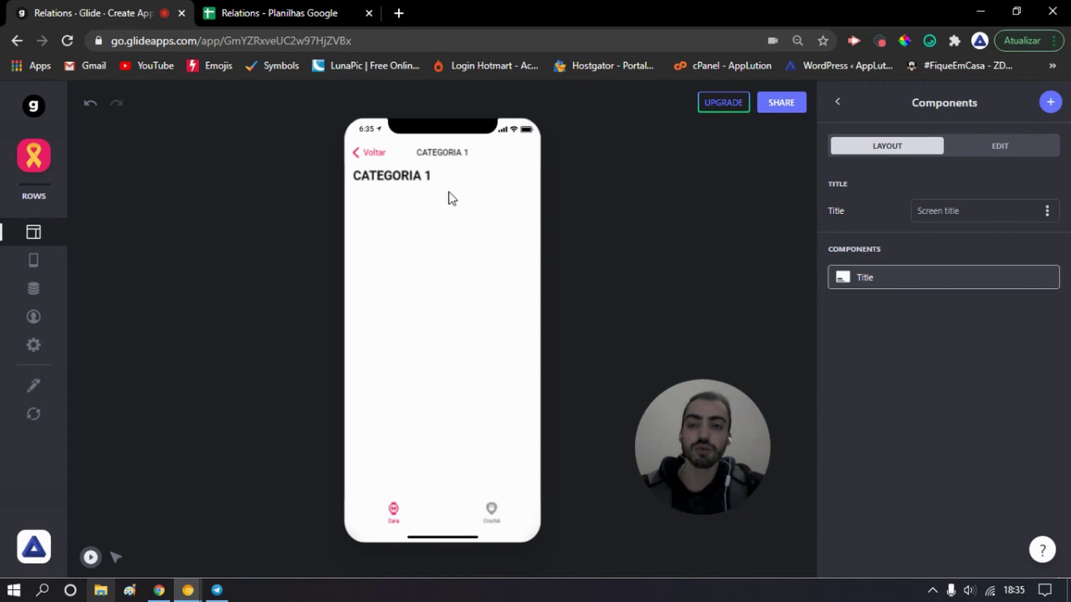
# Try an Image component on the CATEGORIA 1 details screen and delete it.
pyautogui.click(1050, 102)
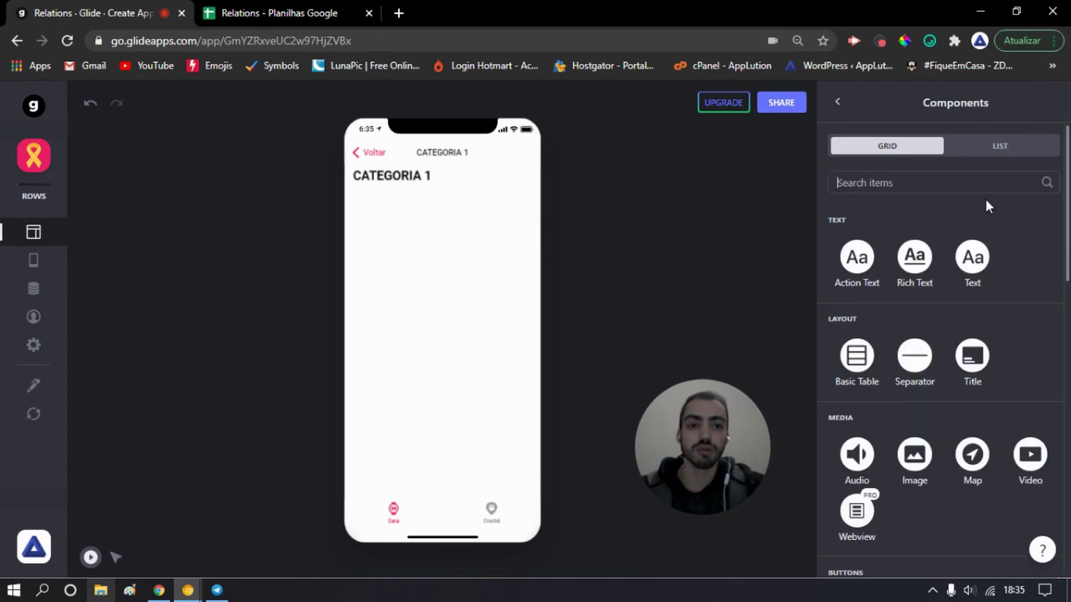
pyautogui.click(920, 495)
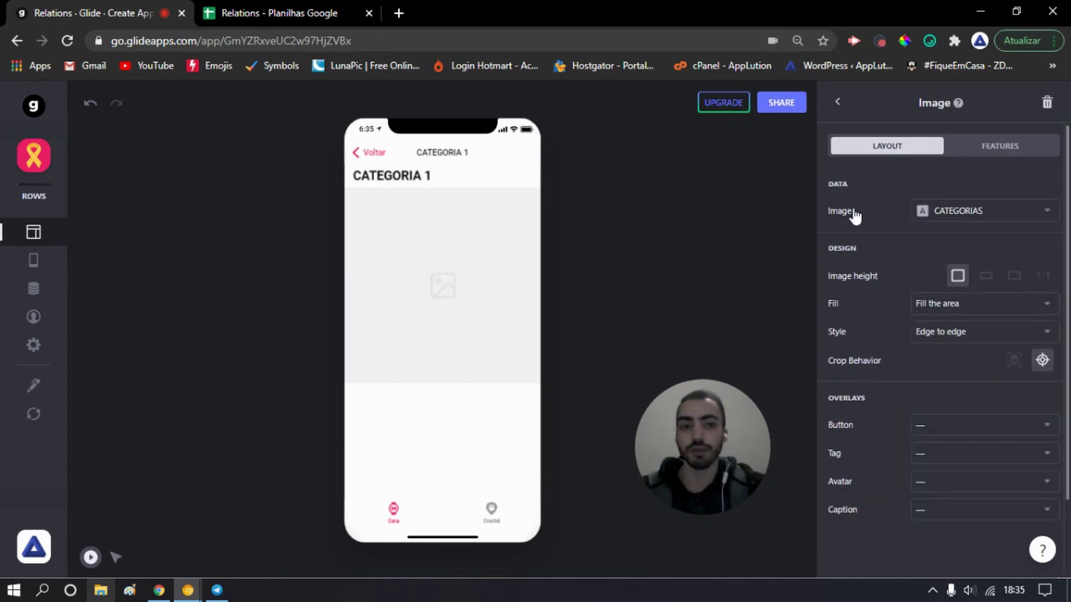
pyautogui.click(1046, 103)
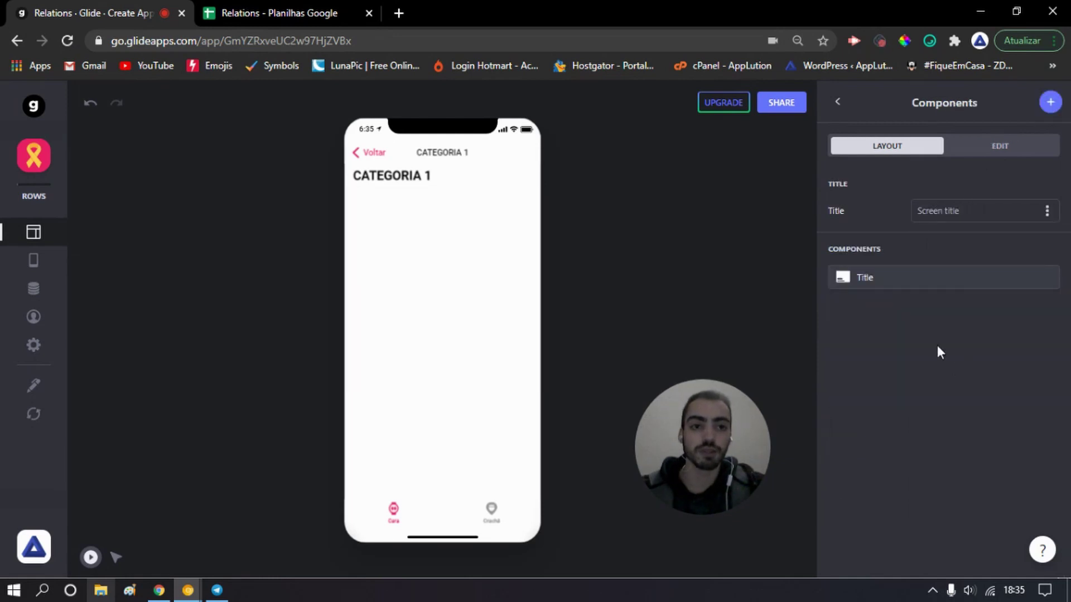
# Add an Action Text component showing CATEGORIAS to the category details screen and check it on CATEGORIA 2.
pyautogui.click(1047, 104)
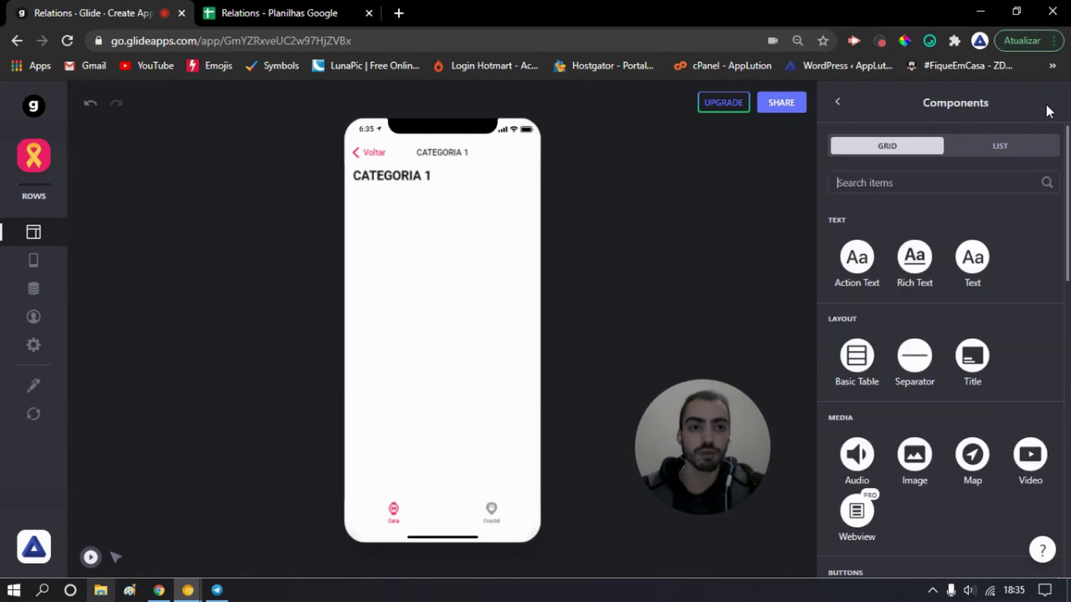
pyautogui.click(867, 261)
pyautogui.click(373, 154)
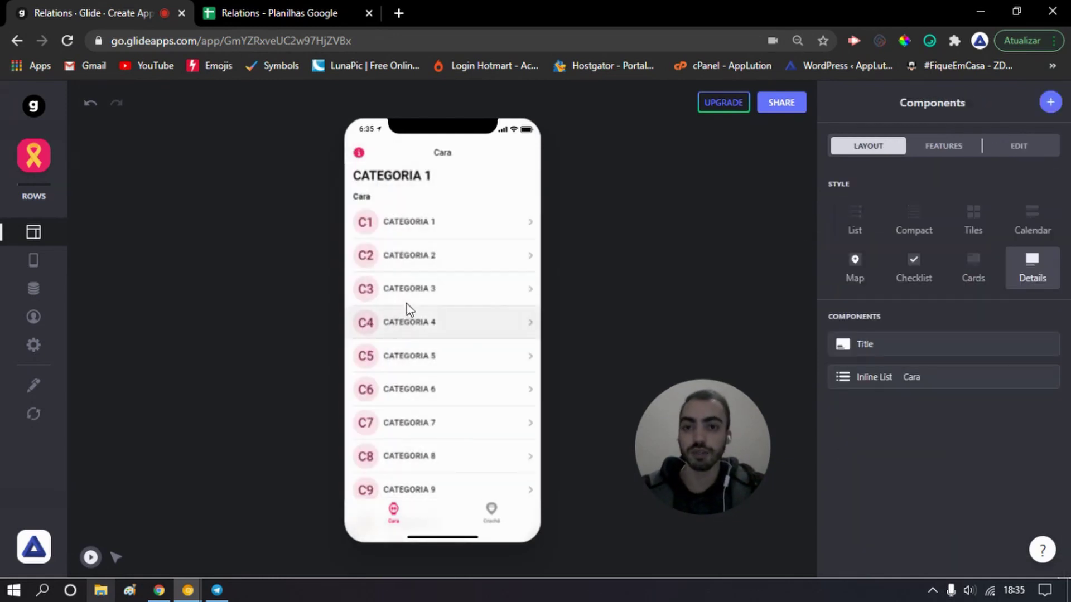
pyautogui.click(416, 262)
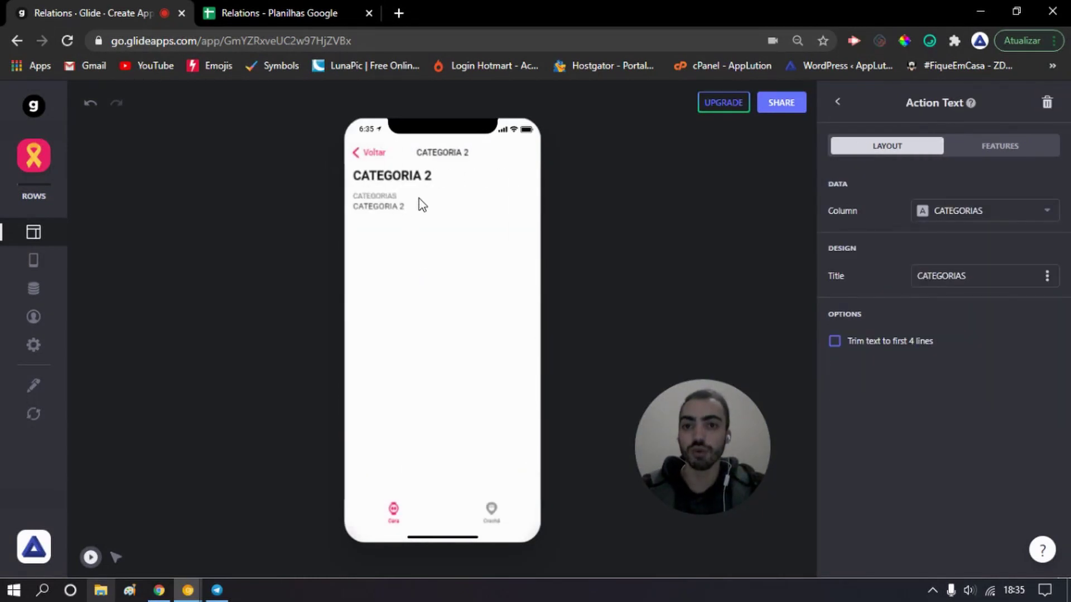
pyautogui.click(359, 155)
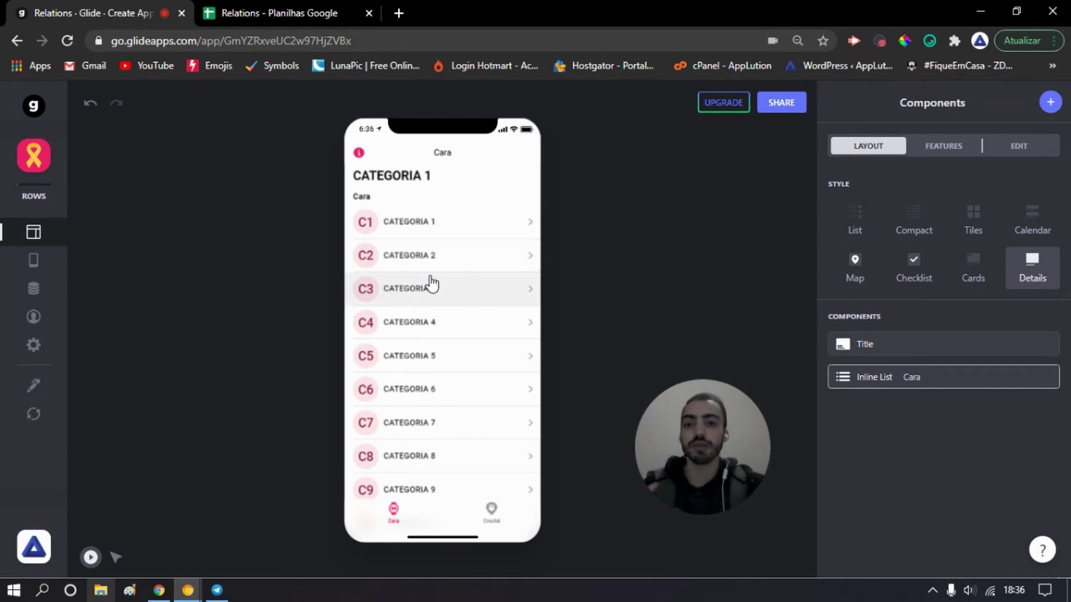
# Add a column to the Cara table in the data editor and label it R_CATEGORIAS.
pyautogui.click(34, 288)
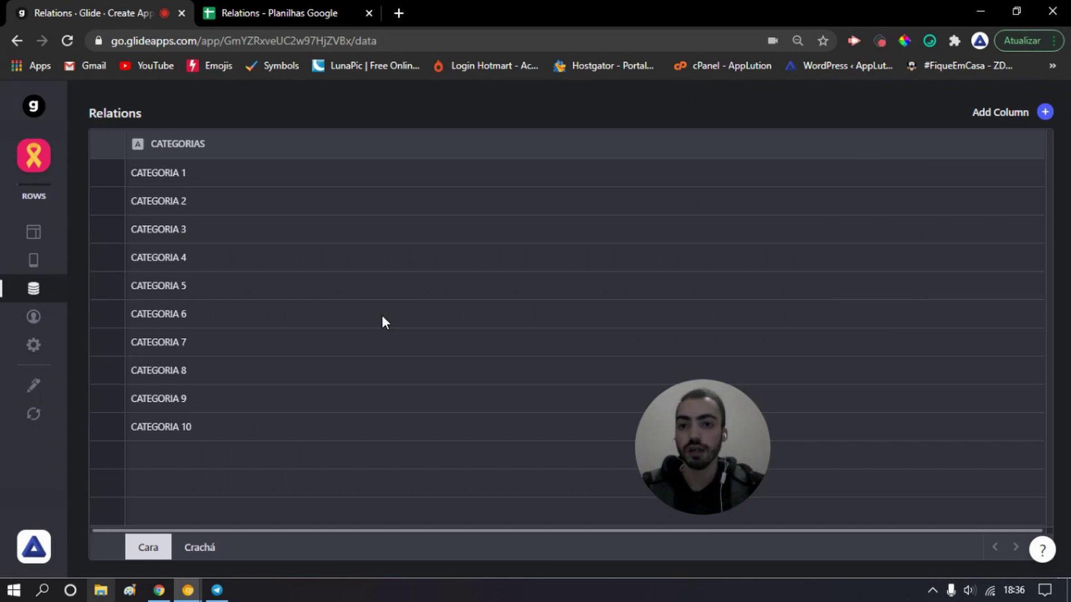
pyautogui.click(1045, 113)
pyautogui.doubleClick(527, 176)
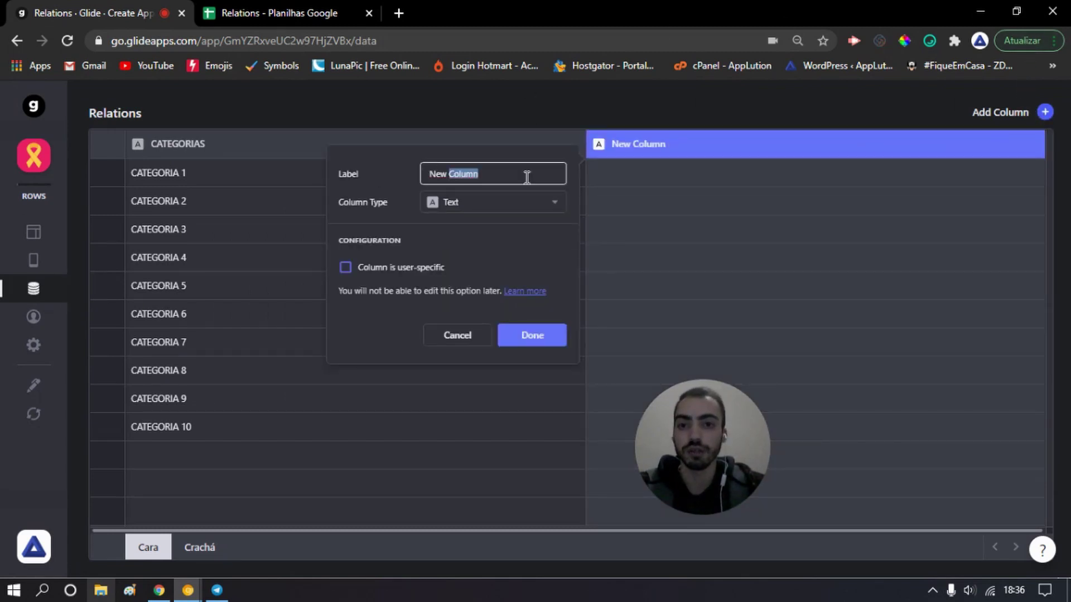
pyautogui.tripleClick(527, 177)
pyautogui.write('r-')
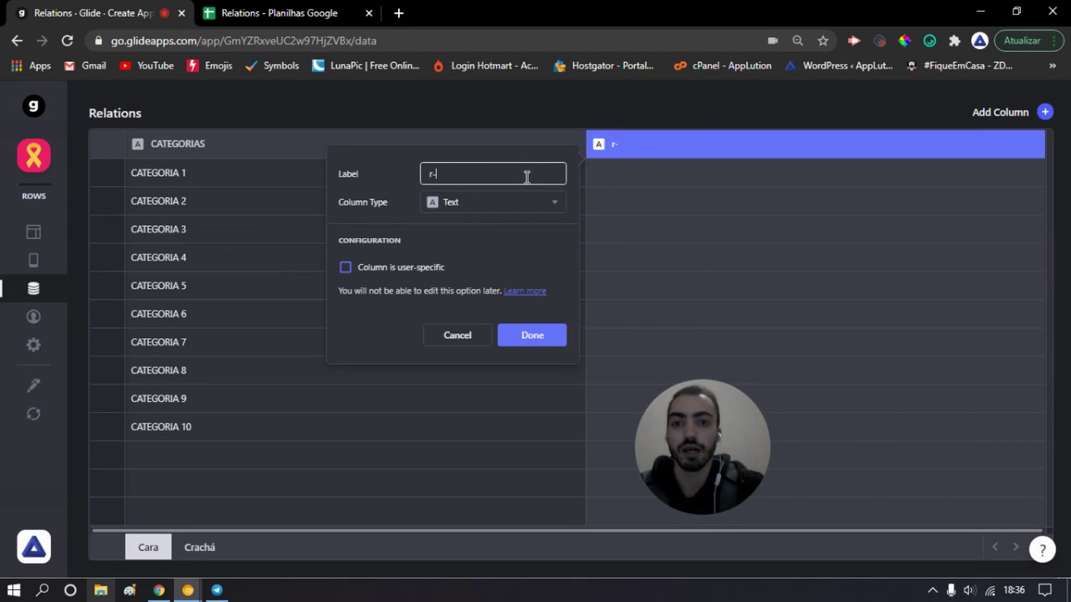
pyautogui.press('BackSpace')
pyautogui.press('BackSpace')
pyautogui.write('R_')
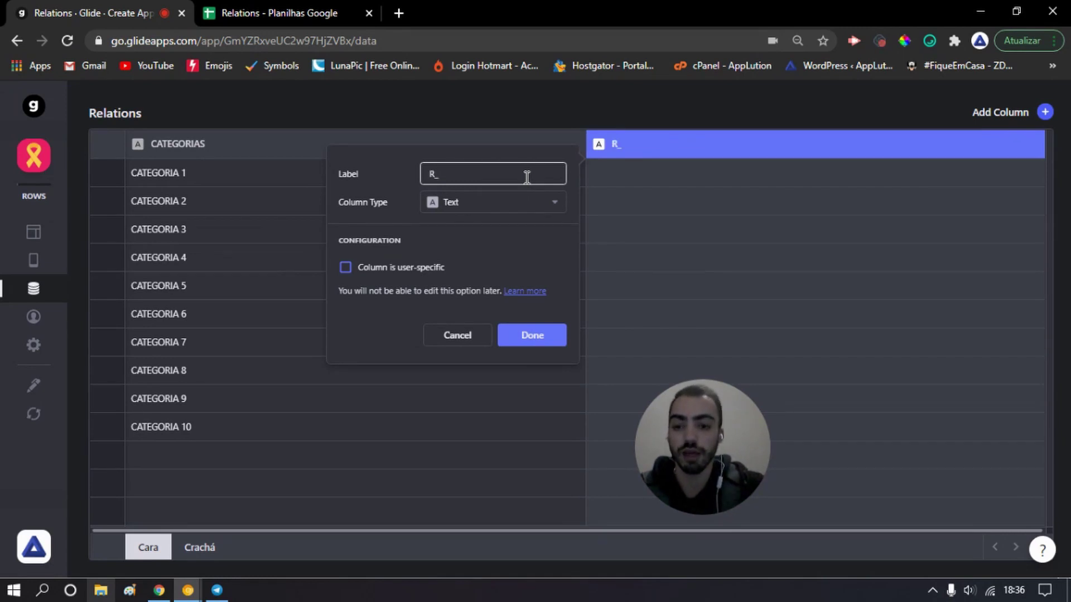
pyautogui.write('CATEGOR')
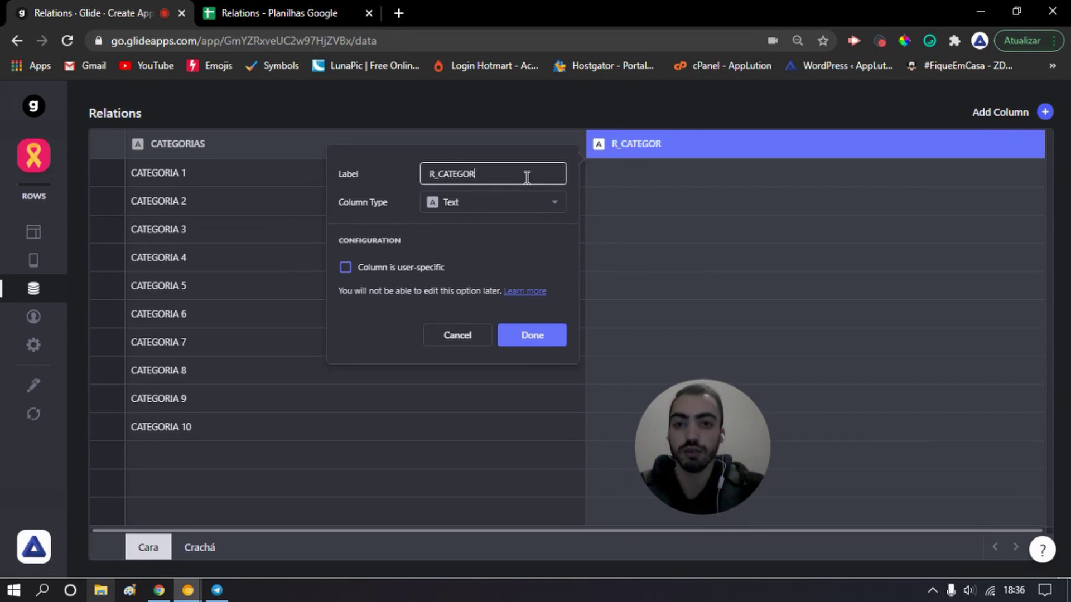
pyautogui.write('IAS')
# Change the new column's label to R_PRODUTOS.
pyautogui.tripleClick(527, 176)
pyautogui.click(455, 177)
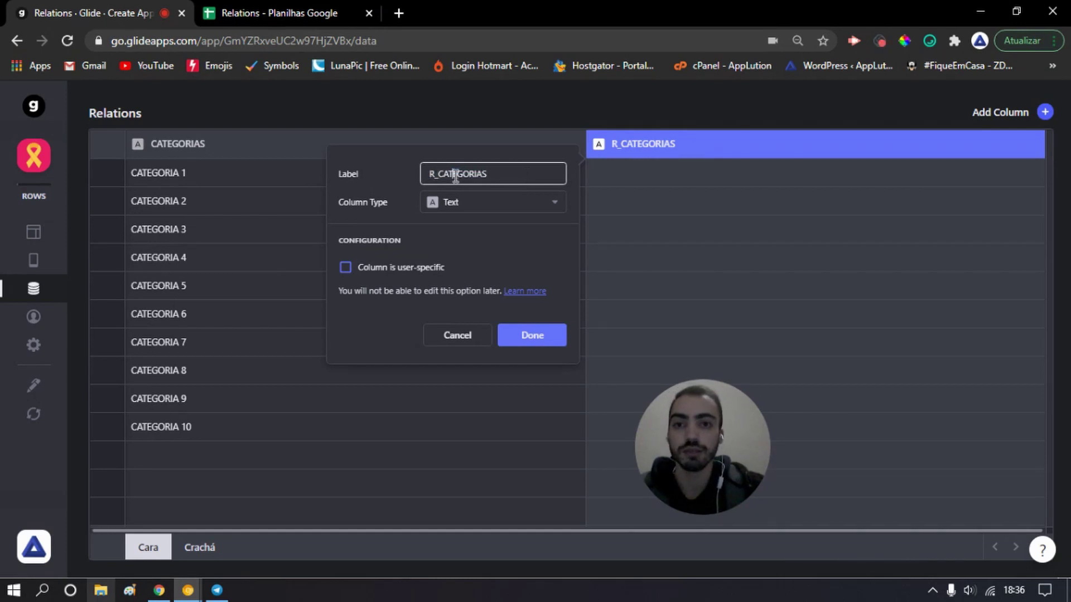
pyautogui.doubleClick(446, 170)
pyautogui.moveTo(439, 175); pyautogui.dragTo(544, 175)
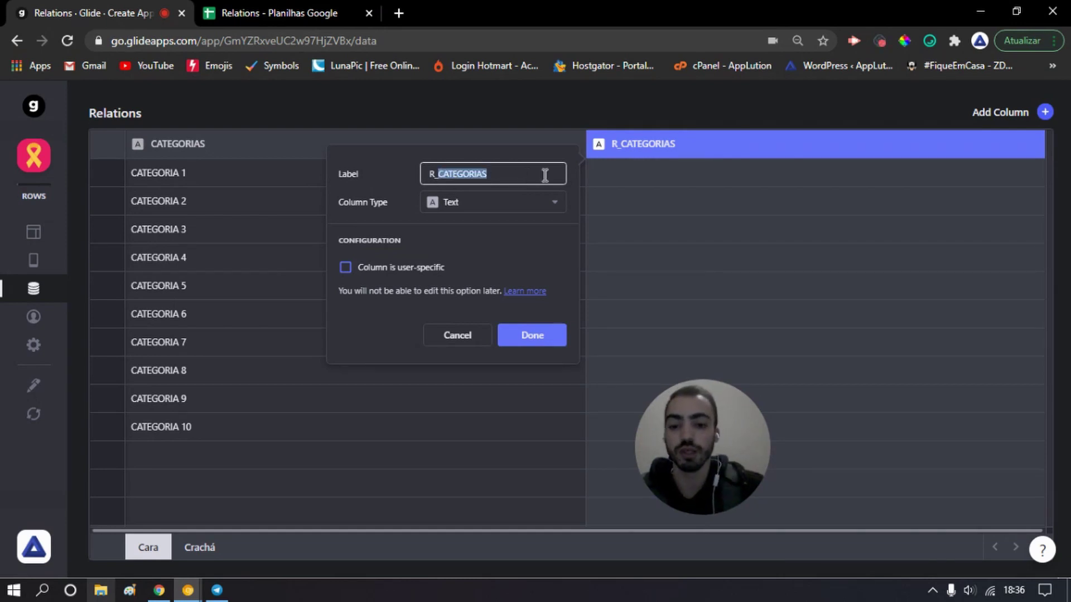
pyautogui.write('PRODUTOS')
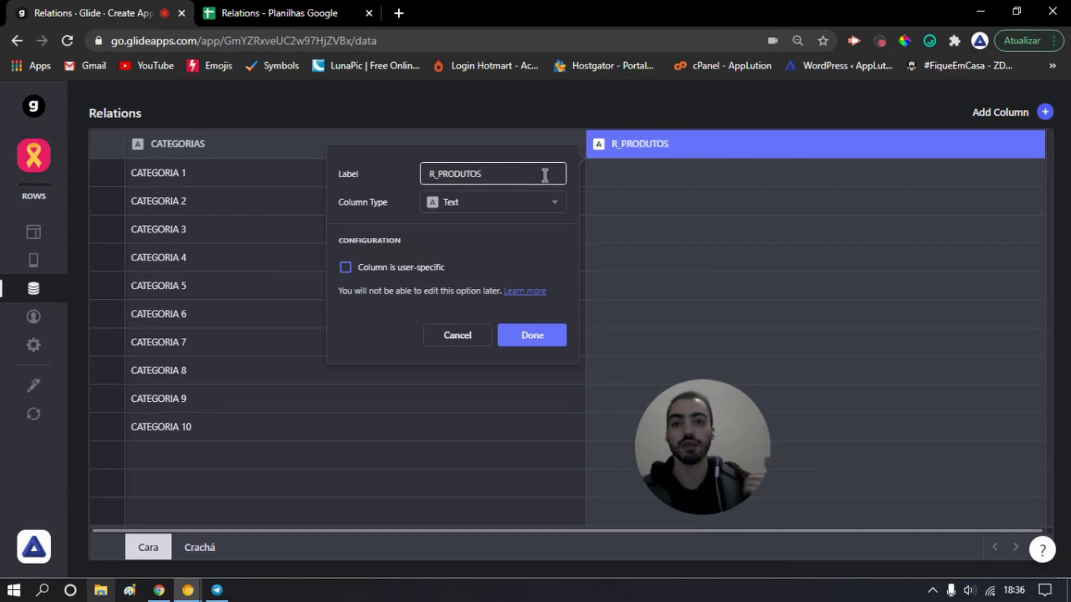
# Make R_PRODUTOS a Relation column that matches CATEGORIAS with the CATAGOTRIAS column of the Crachá sheet.
pyautogui.click(488, 203)
pyautogui.click(489, 258)
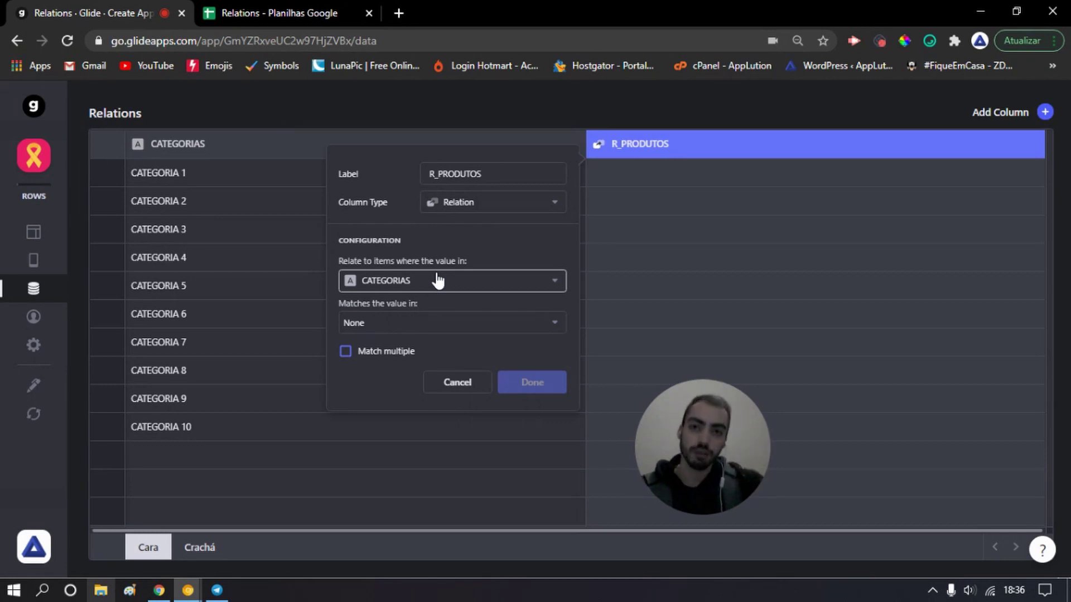
pyautogui.click(397, 286)
pyautogui.click(396, 285)
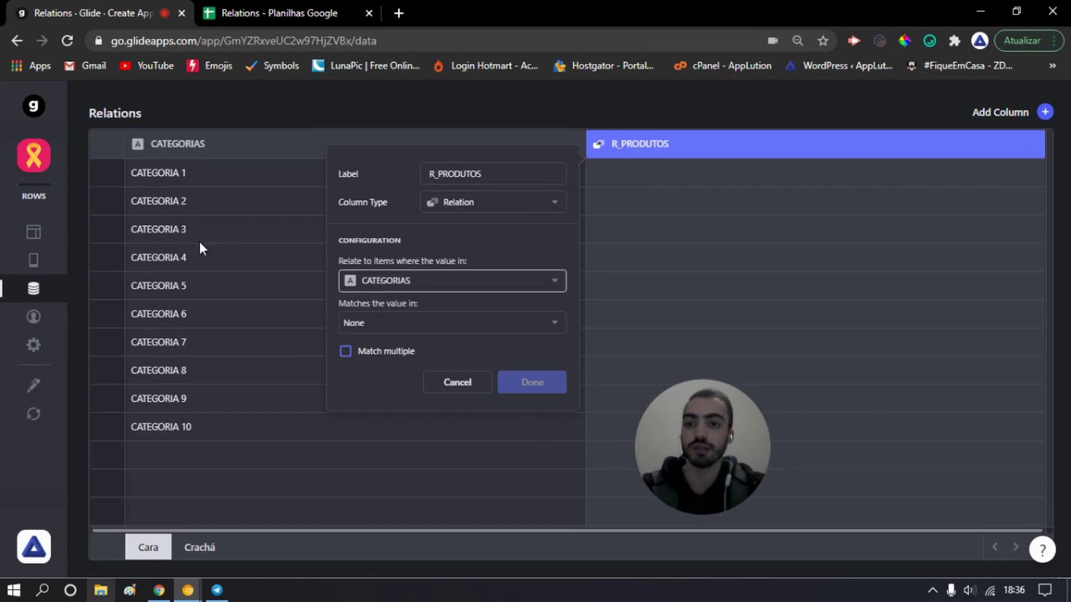
pyautogui.click(431, 327)
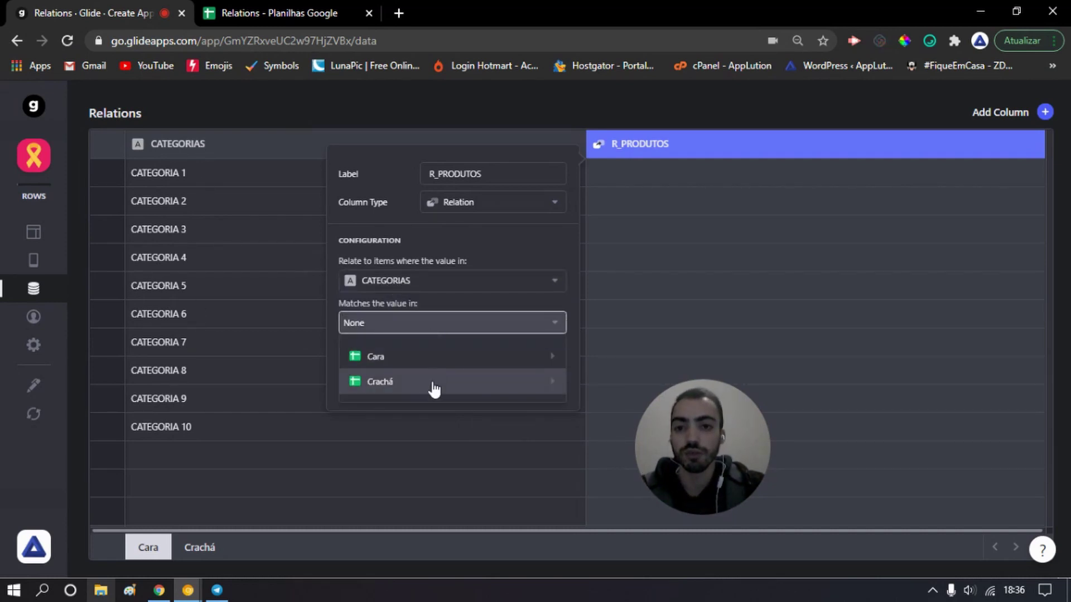
pyautogui.moveTo(434, 393)
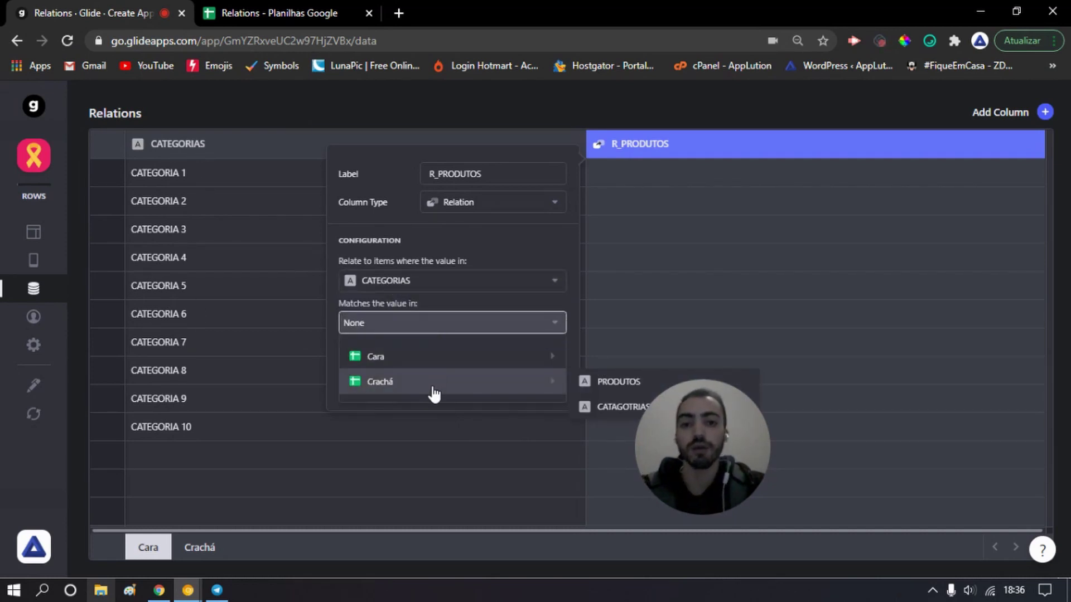
pyautogui.click(601, 410)
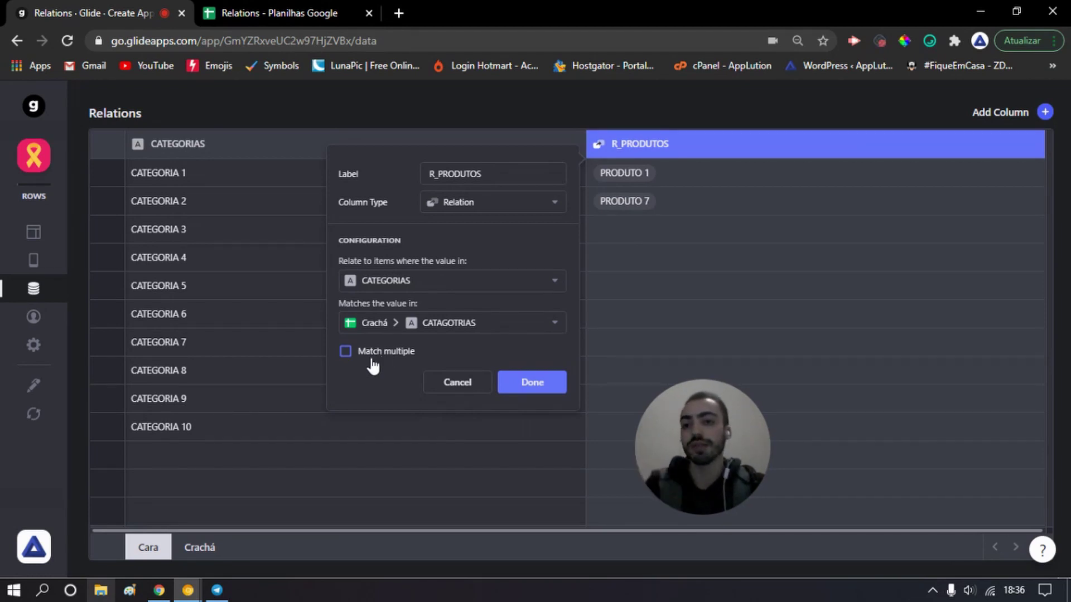
# Compare the relation with and without Match multiple, leave the option enabled and save the R_PRODUTOS column.
pyautogui.click(355, 352)
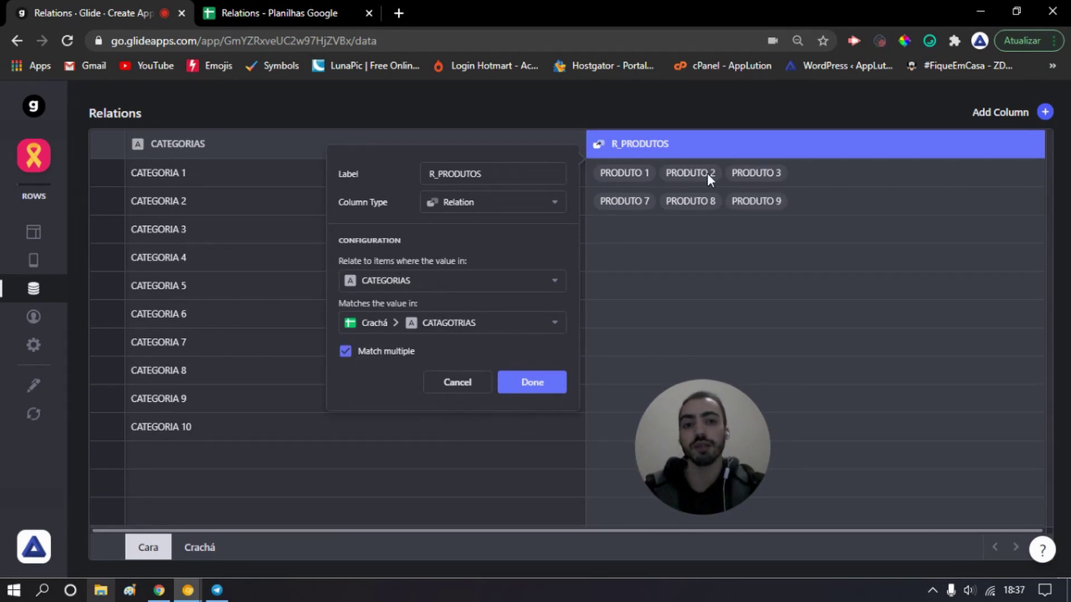
pyautogui.click(400, 360)
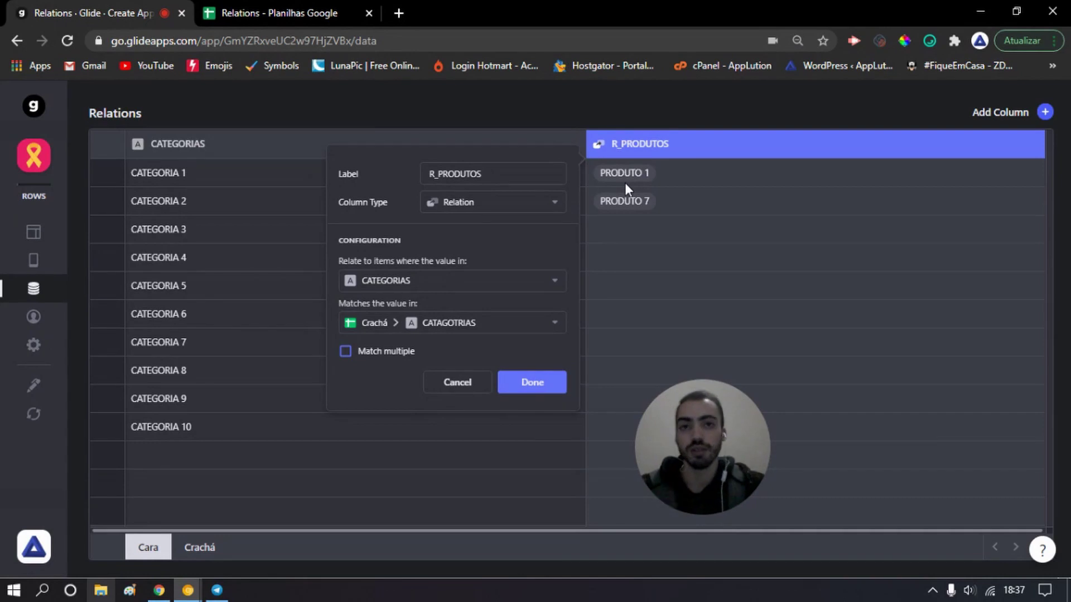
pyautogui.click(400, 355)
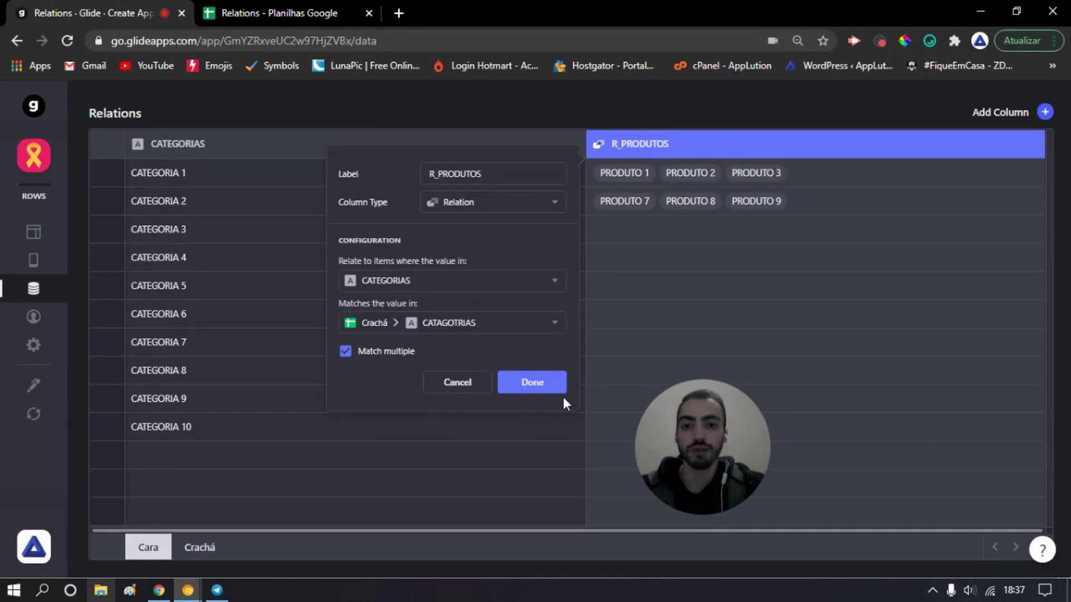
pyautogui.click(549, 386)
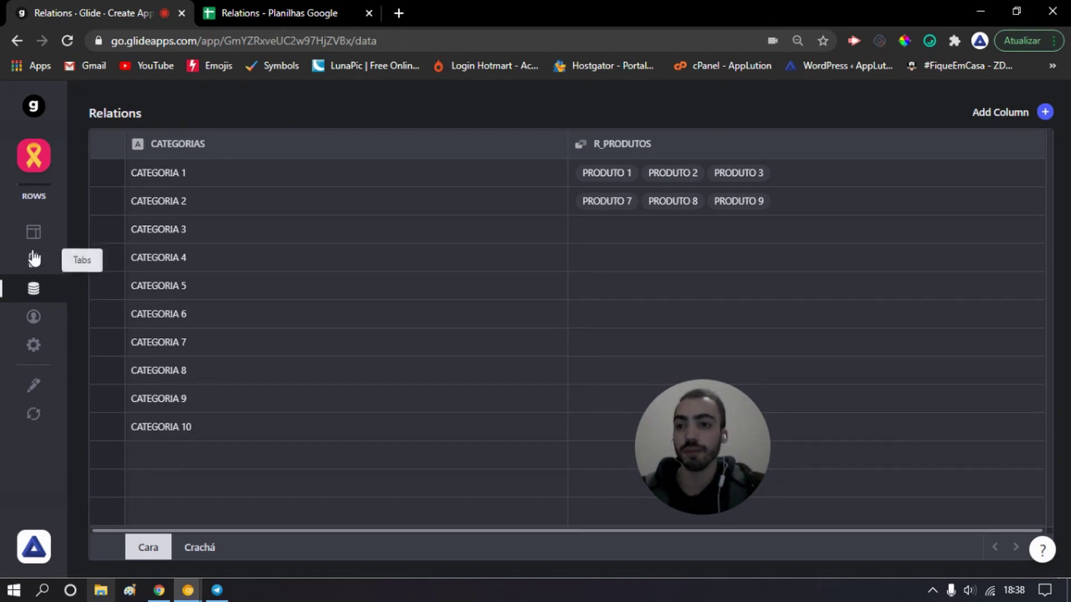
# Add an Inline List component to the CATEGORIA 1 detail screen in the layout editor, with the R_PRODUTOS relation as its source.
pyautogui.click(34, 232)
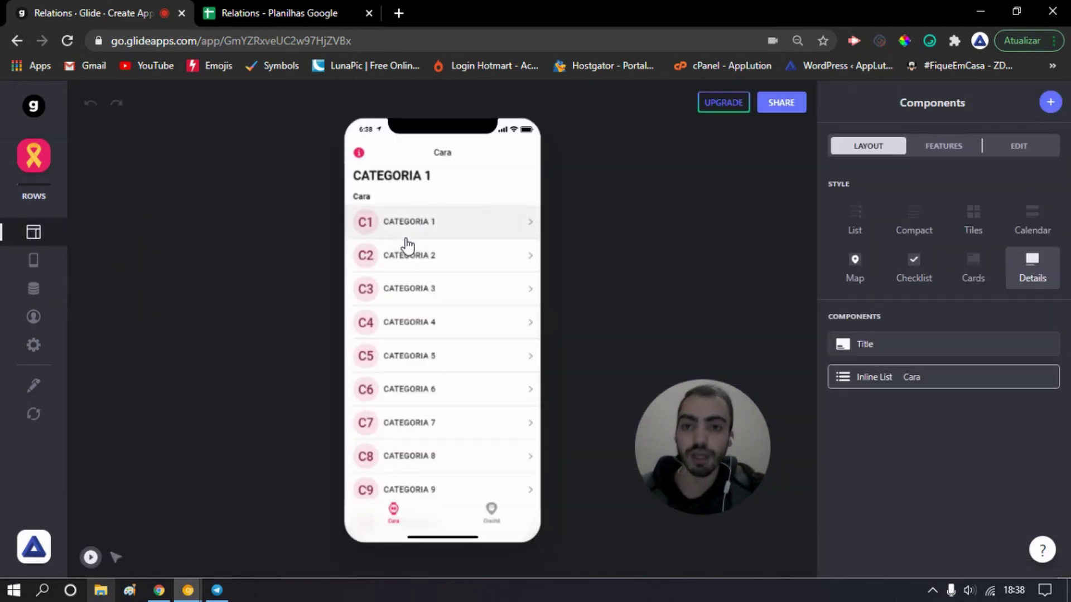
pyautogui.click(433, 229)
pyautogui.click(837, 101)
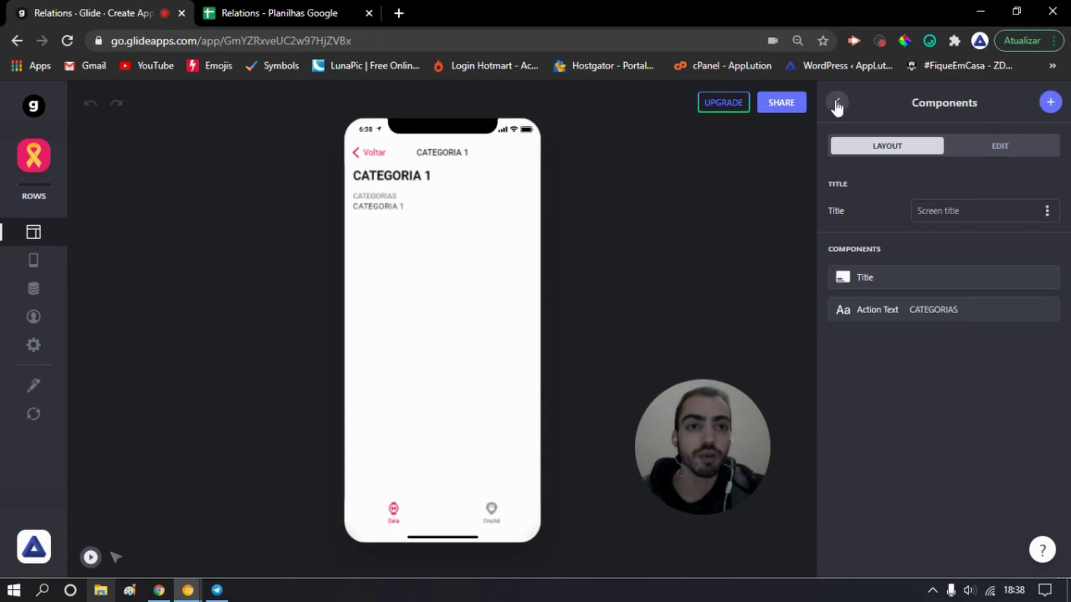
pyautogui.click(1051, 101)
pyautogui.scroll(-3, 910, 341)
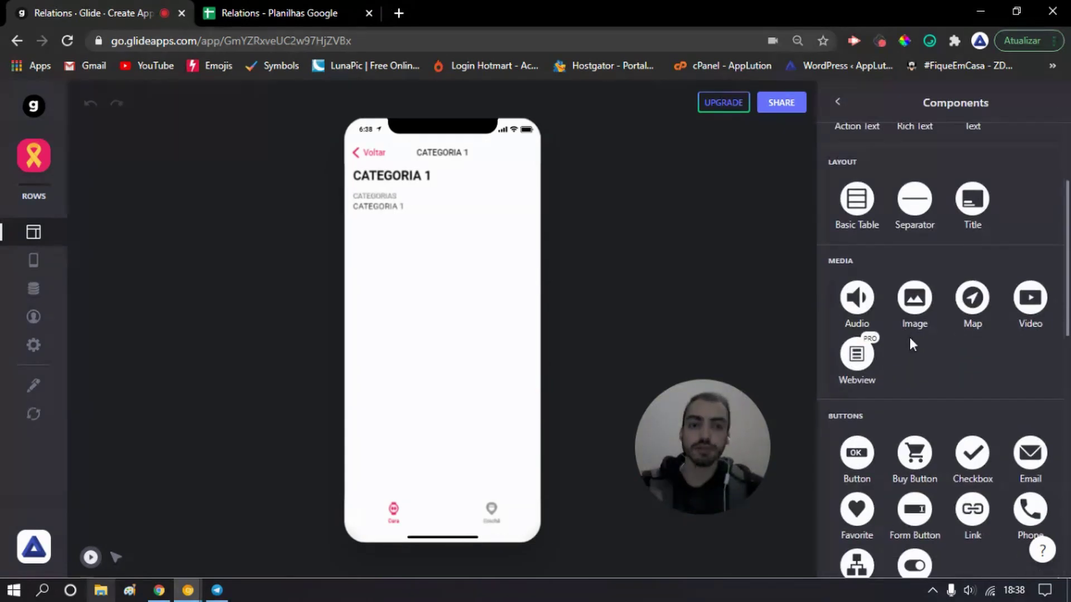
pyautogui.scroll(-6, 893, 352)
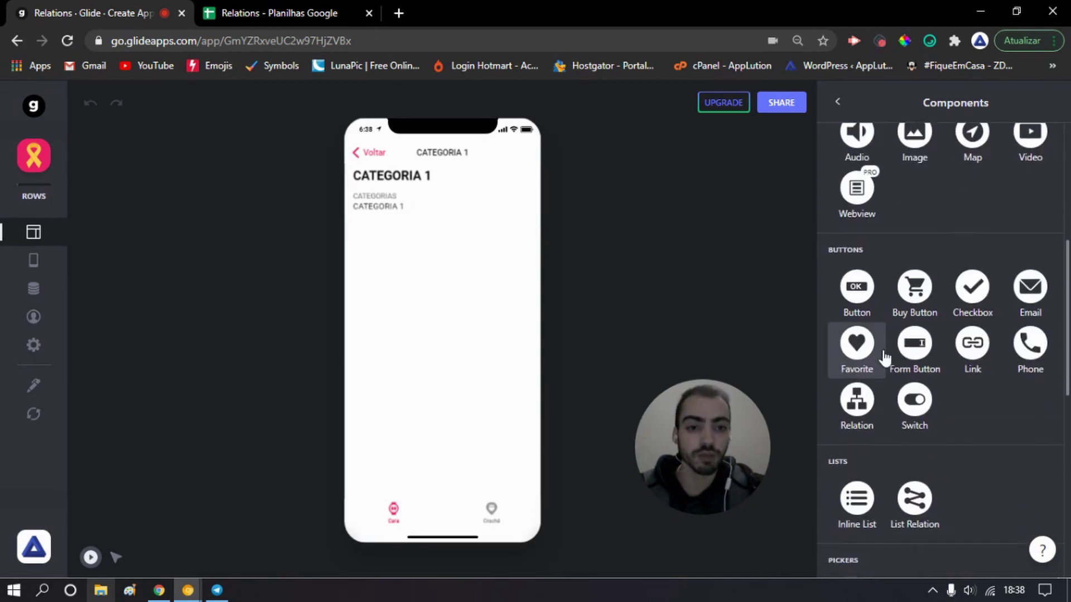
pyautogui.click(857, 354)
pyautogui.click(953, 387)
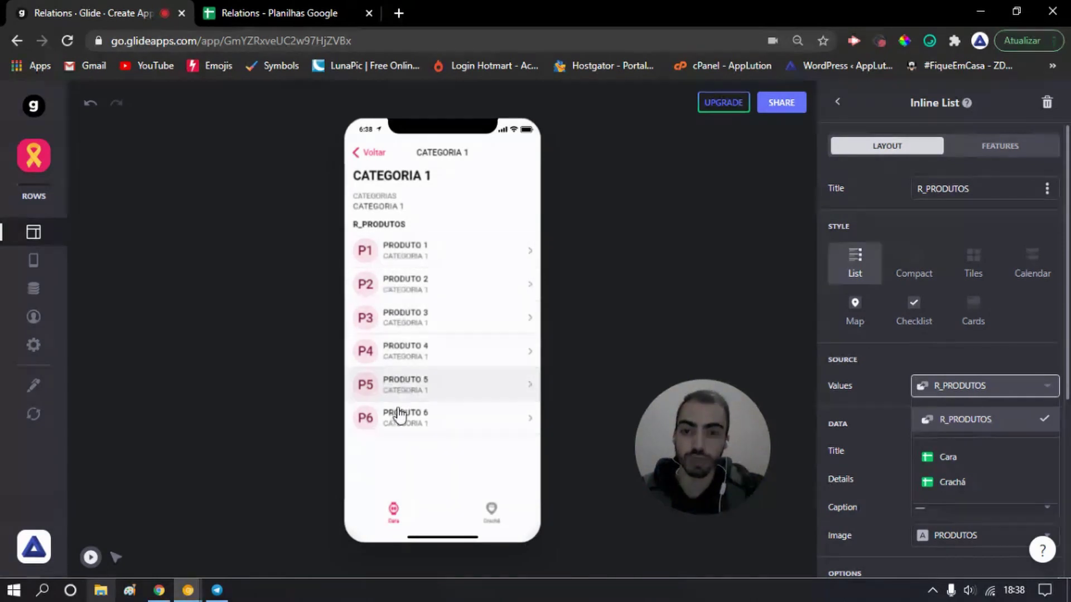
pyautogui.click(956, 427)
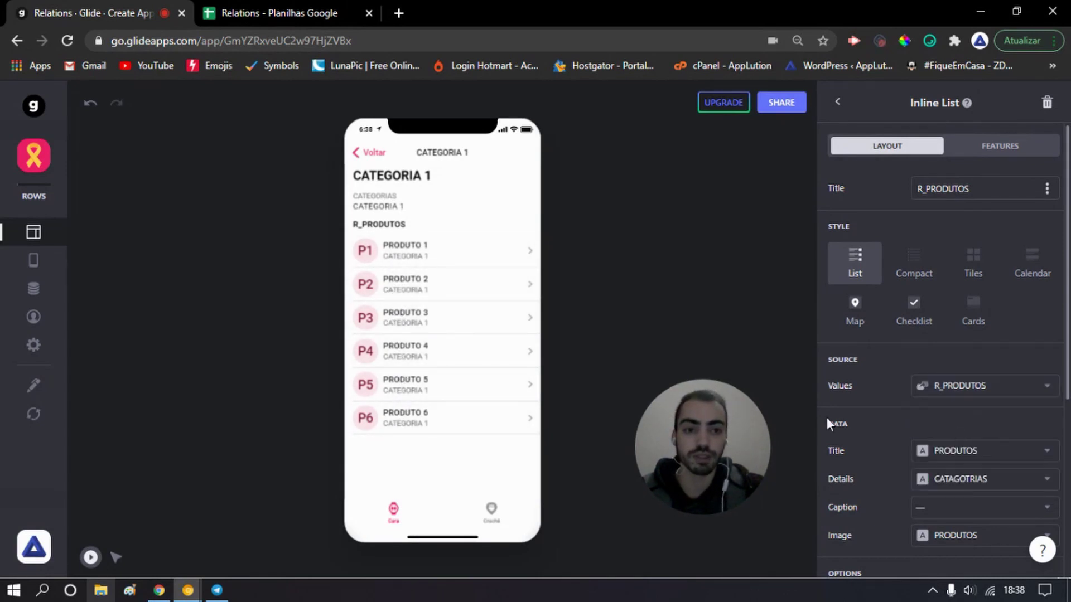
# Check the product lists on the CATEGORIA 2 and CATEGORIA 1 screens in the app preview and return to the category list.
pyautogui.click(386, 154)
pyautogui.click(418, 262)
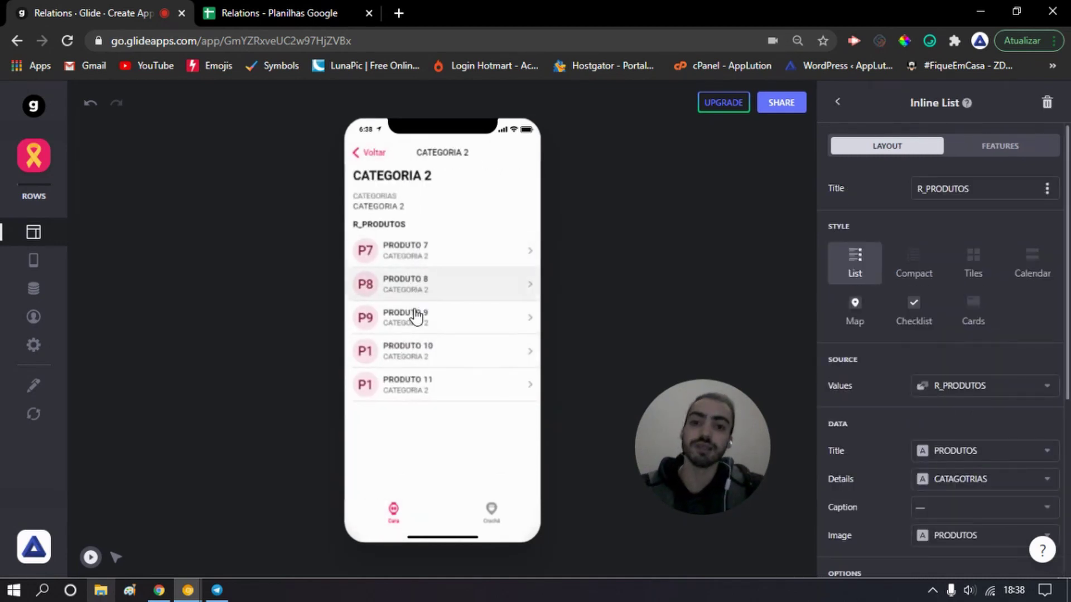
pyautogui.click(379, 154)
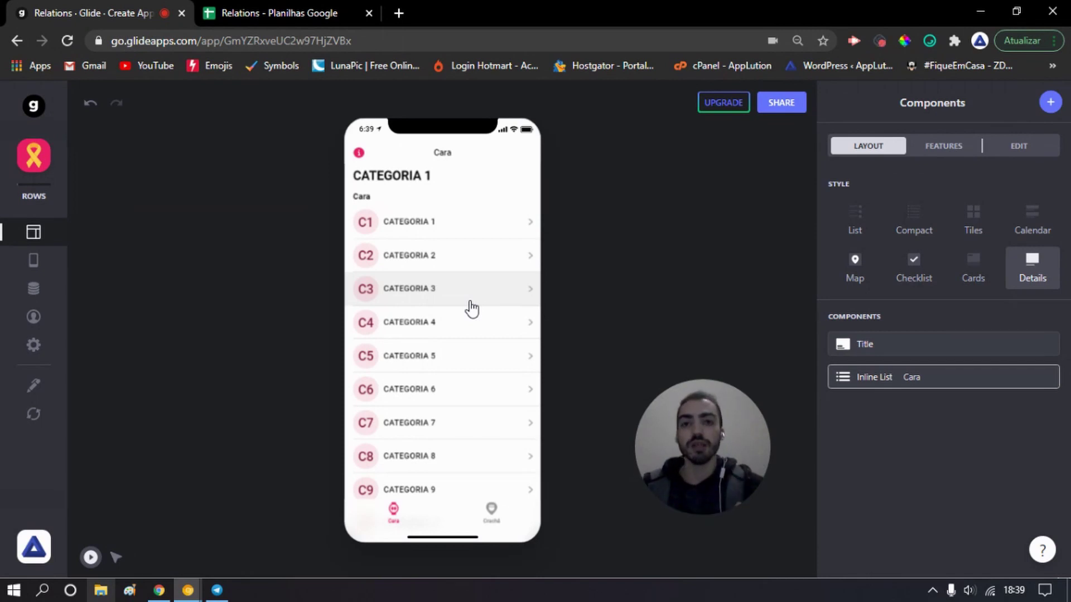
pyautogui.click(428, 236)
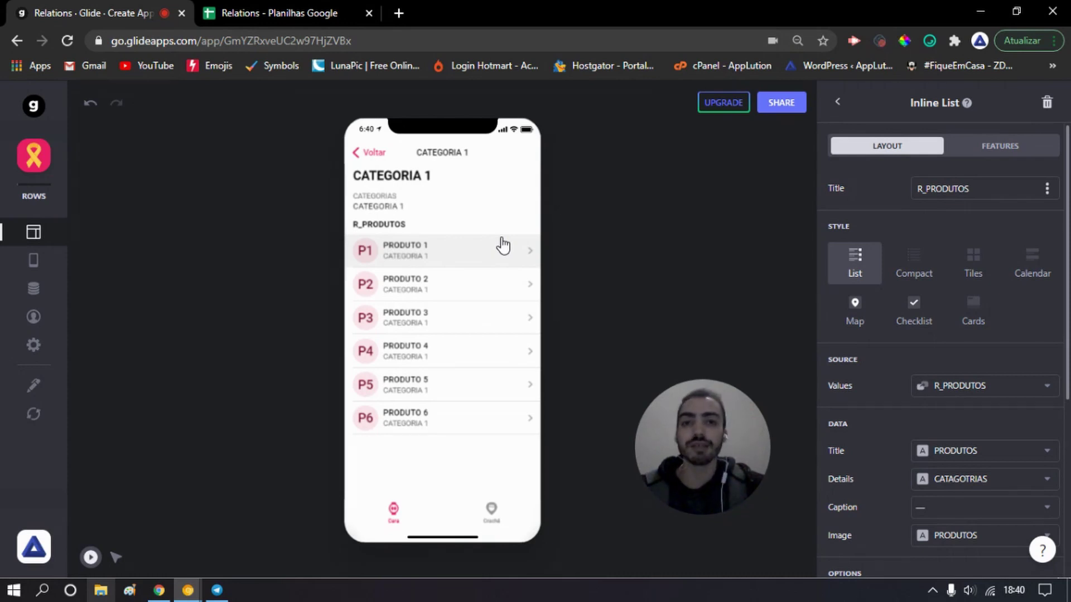
pyautogui.click(373, 155)
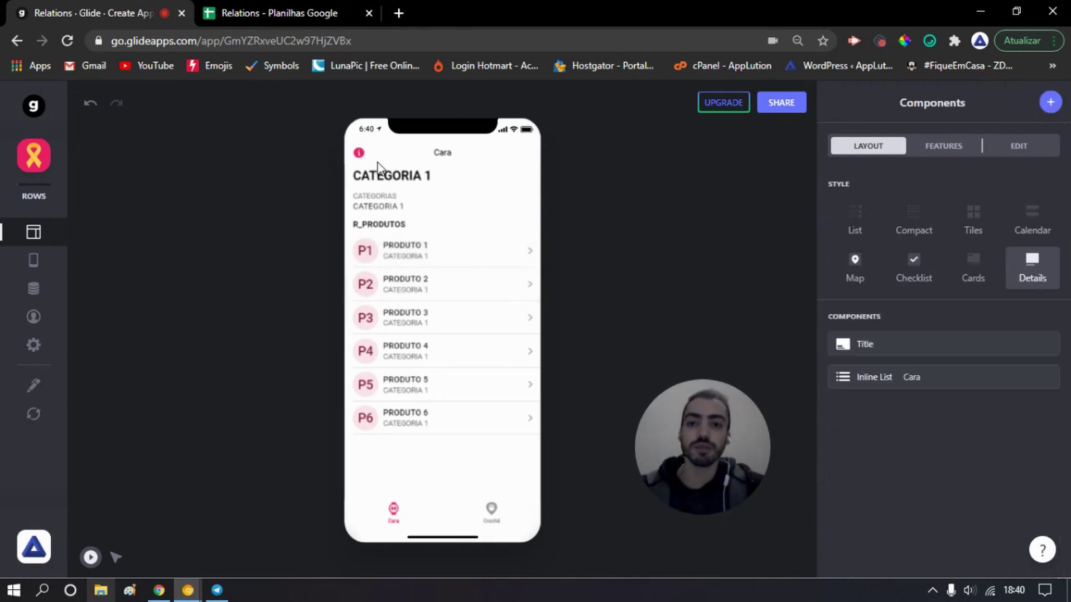